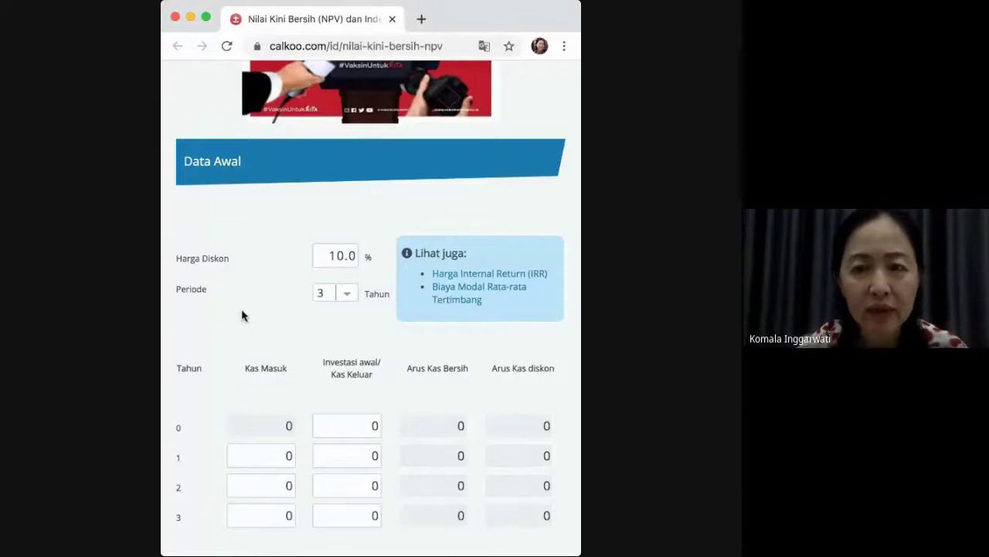
Step: Set the discount rate (Harga Diskon) to 15% and the period (Periode) to 5 years
scroll(242, 316, down, 2)
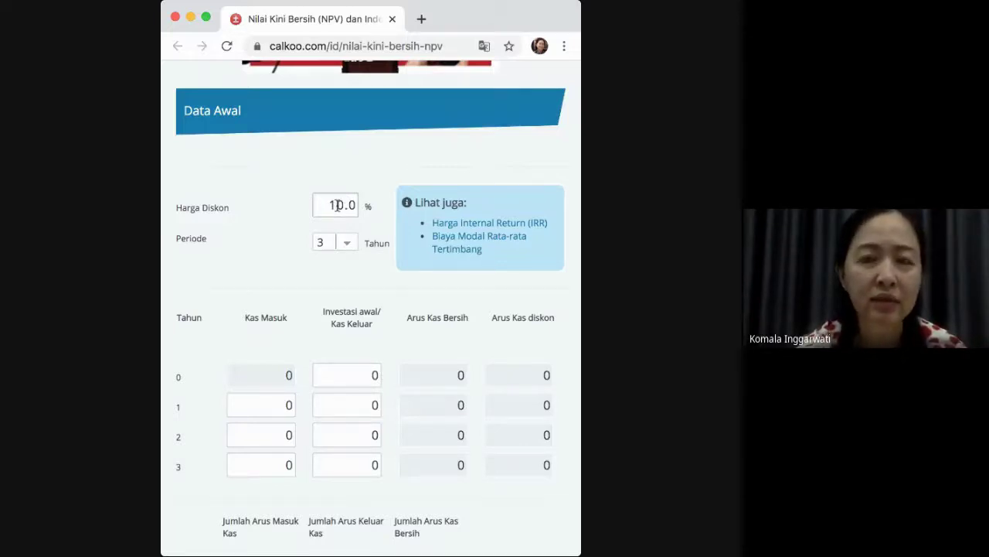
double_click(340, 205)
key(BackSpace)
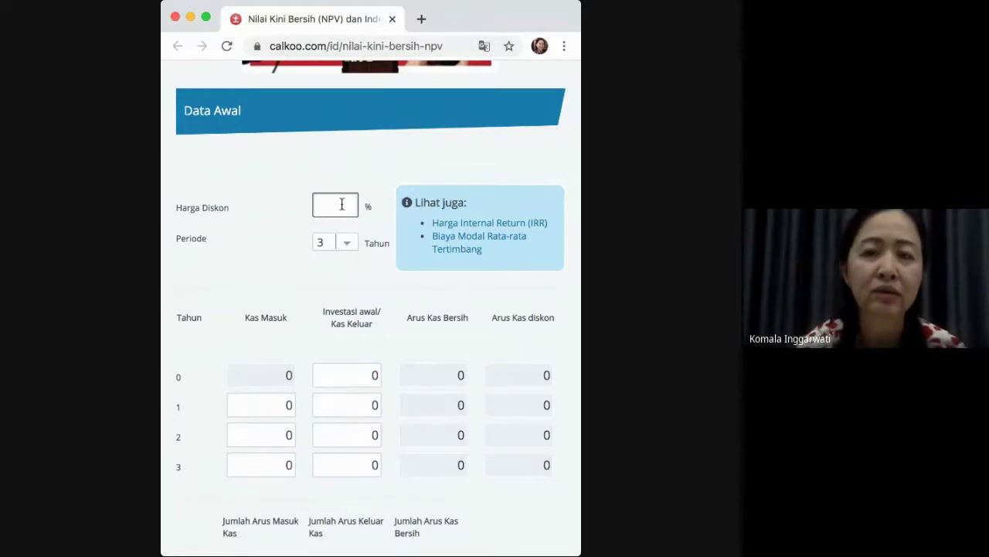
text(15)
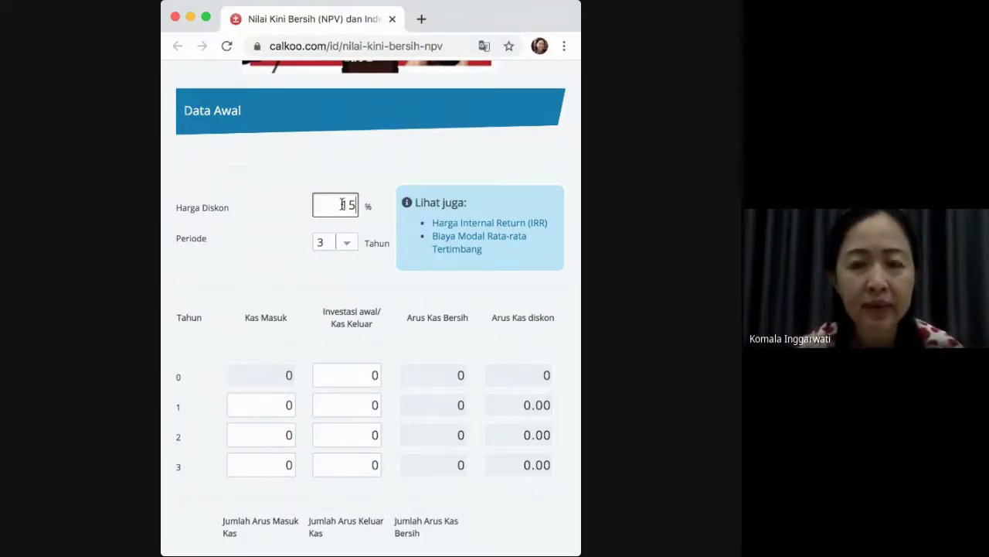
click(344, 240)
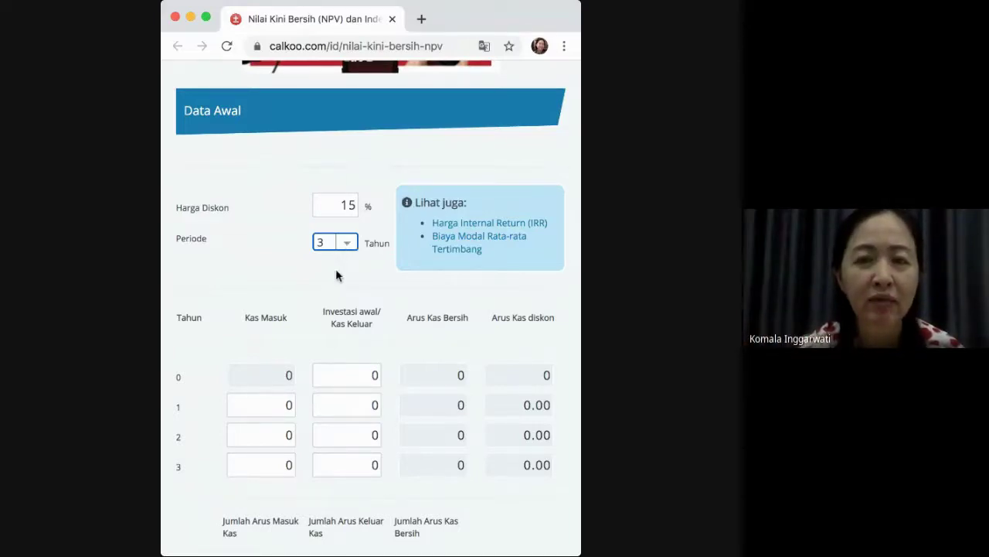
key(5)
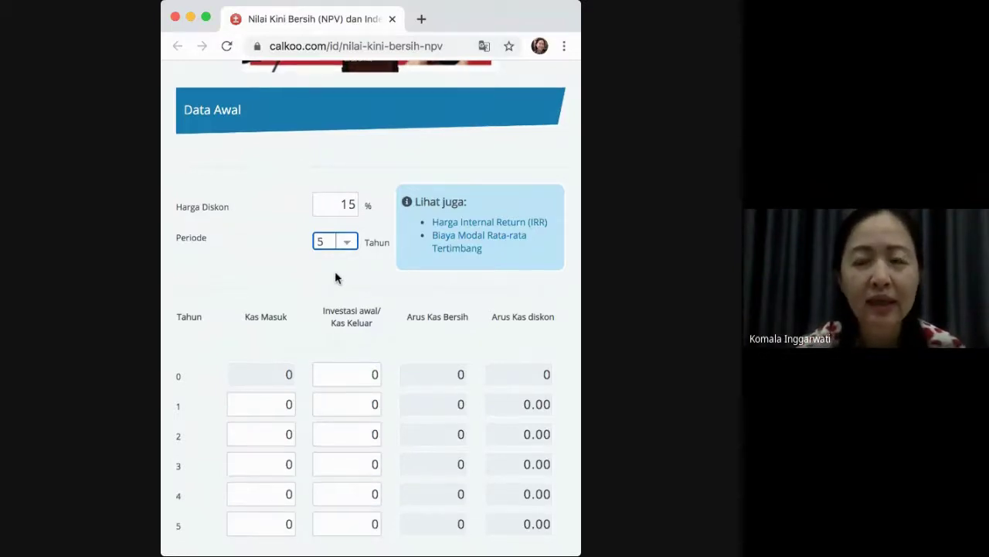
Step: Enter 10000000 as the initial investment (Investasi awal/Kas Keluar) for year 0
scroll(335, 278, down, 3)
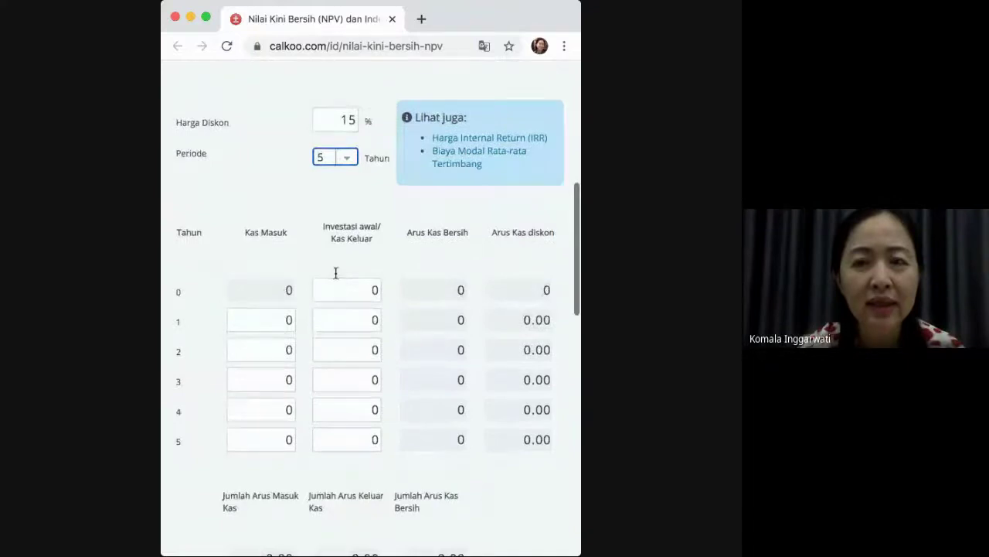
click(340, 293)
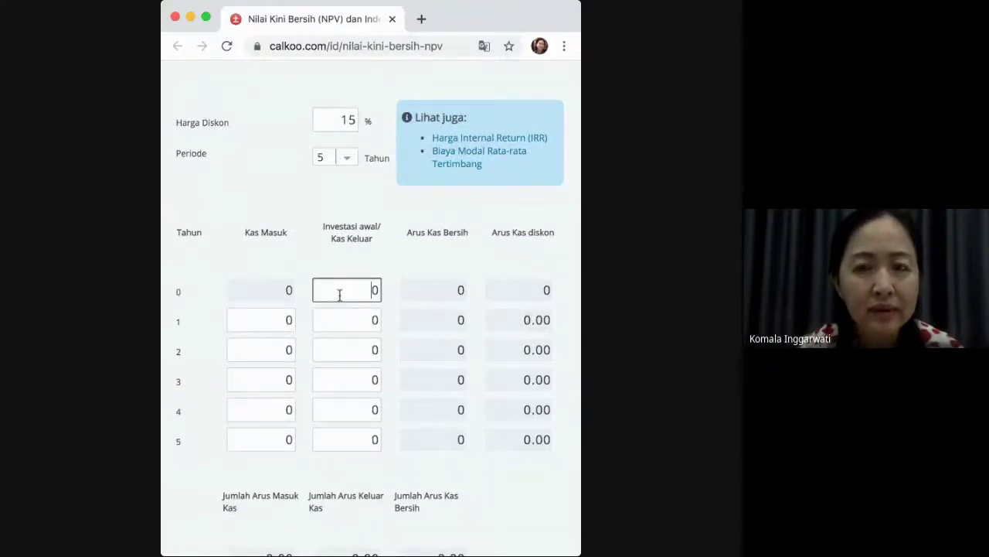
text(1)
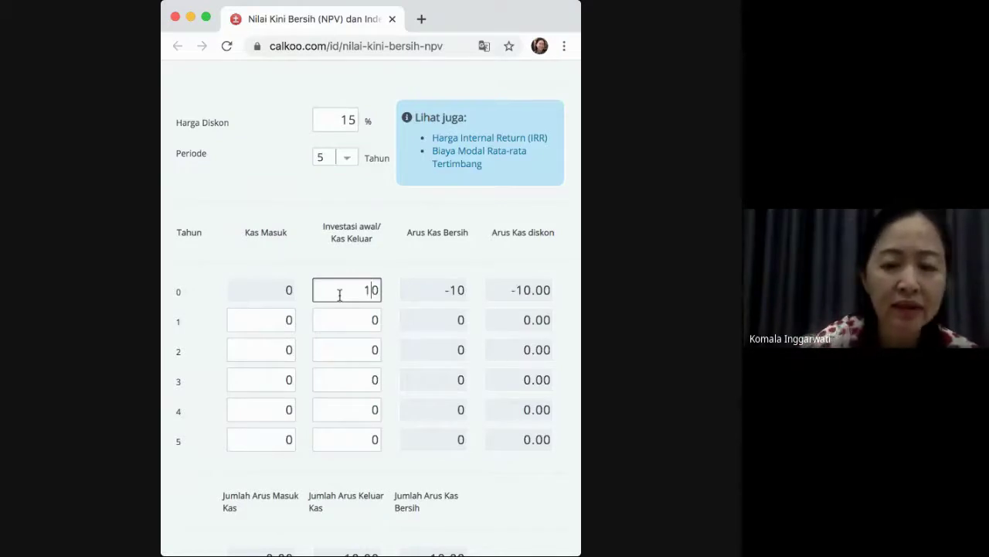
text(00)
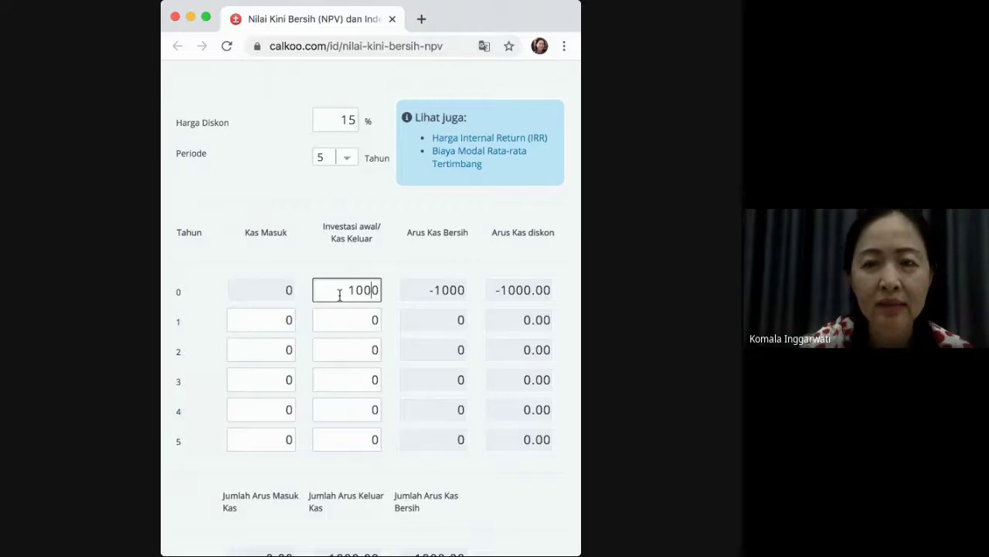
text(0000)
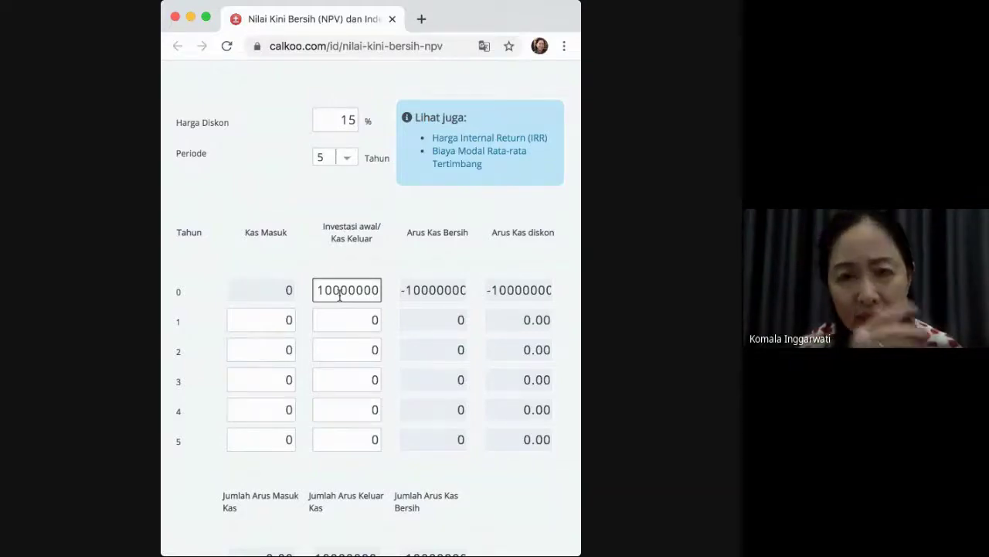
Step: Enter cash inflows (Kas Masuk) of 2000000 for year 1 and 4000000 for year 2
click(266, 323)
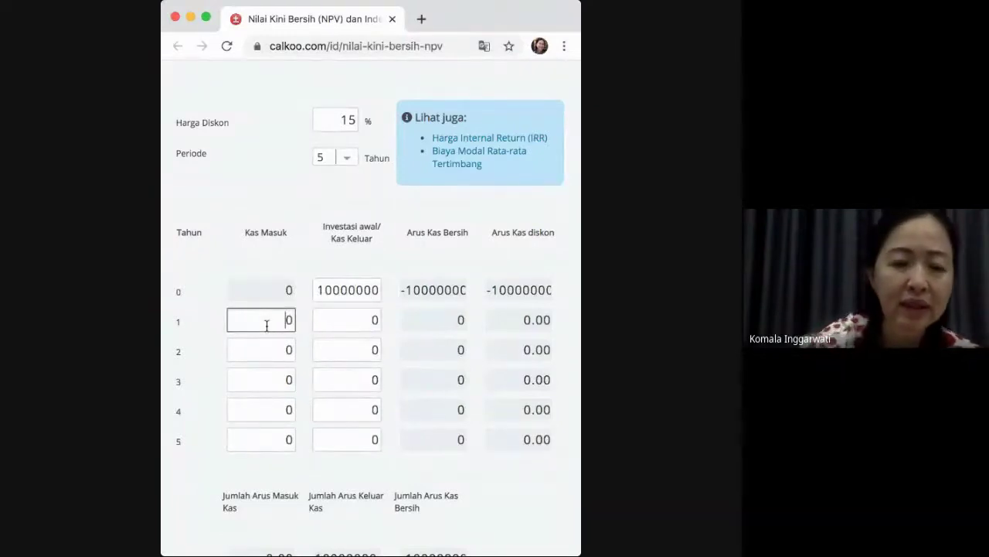
text(200)
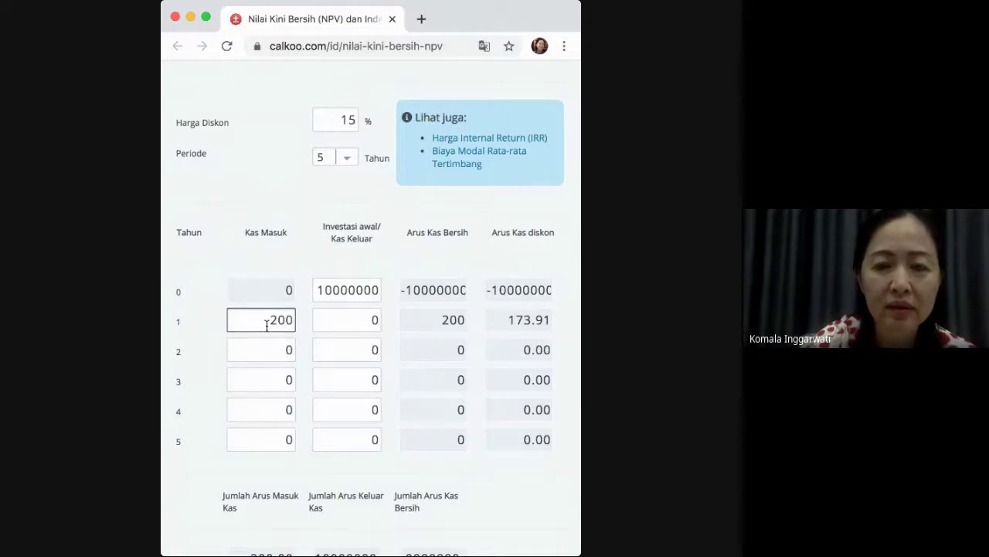
text(0)
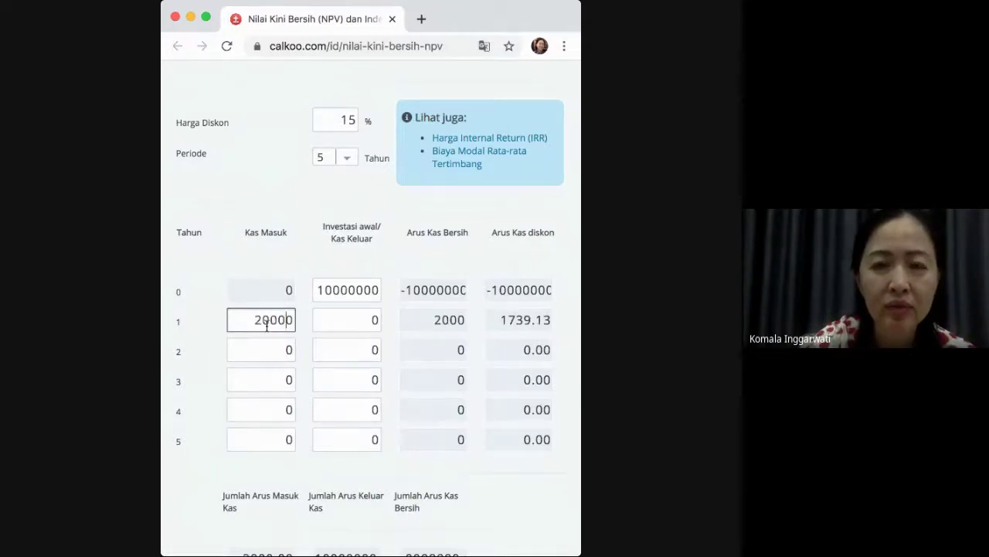
text(00)
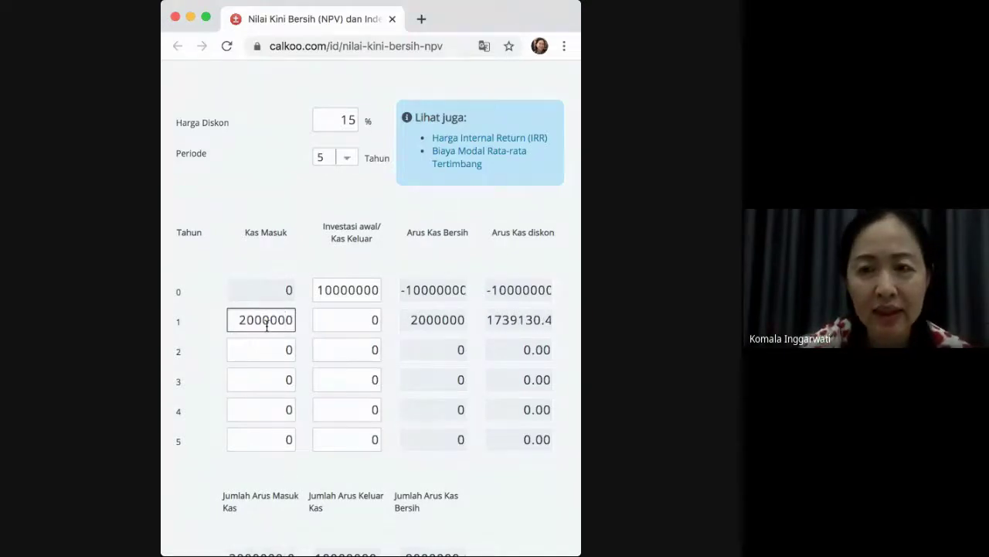
click(256, 351)
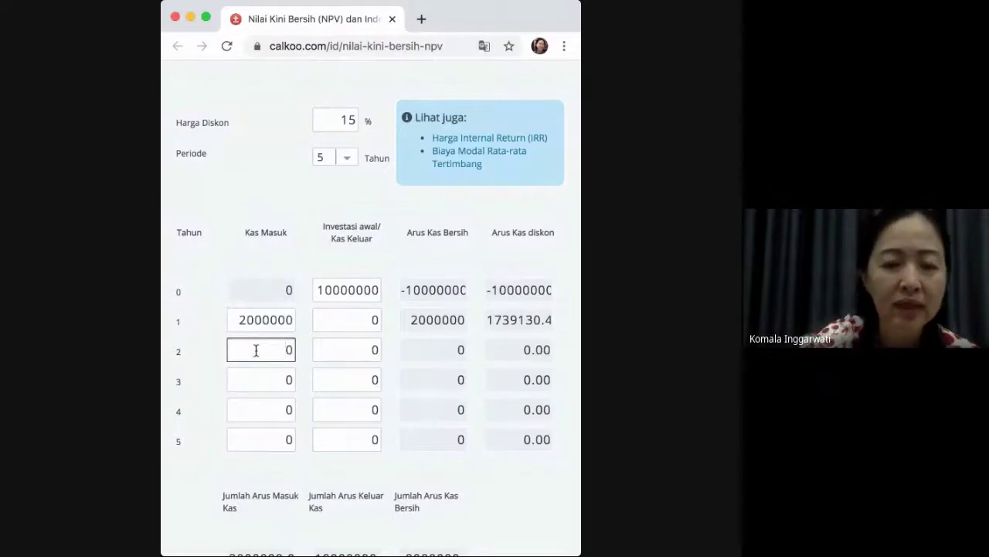
text(4)
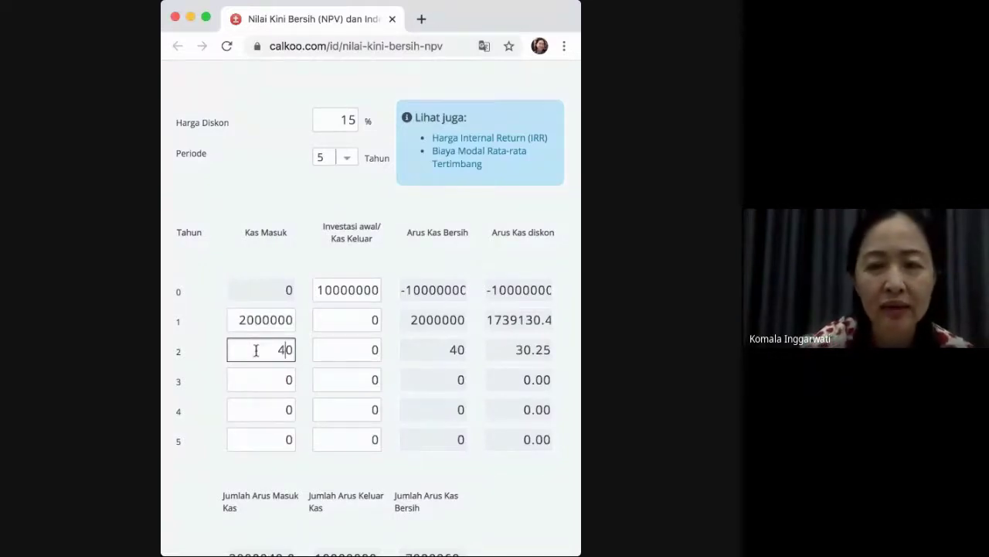
text(00)
key(Left)
text(000)
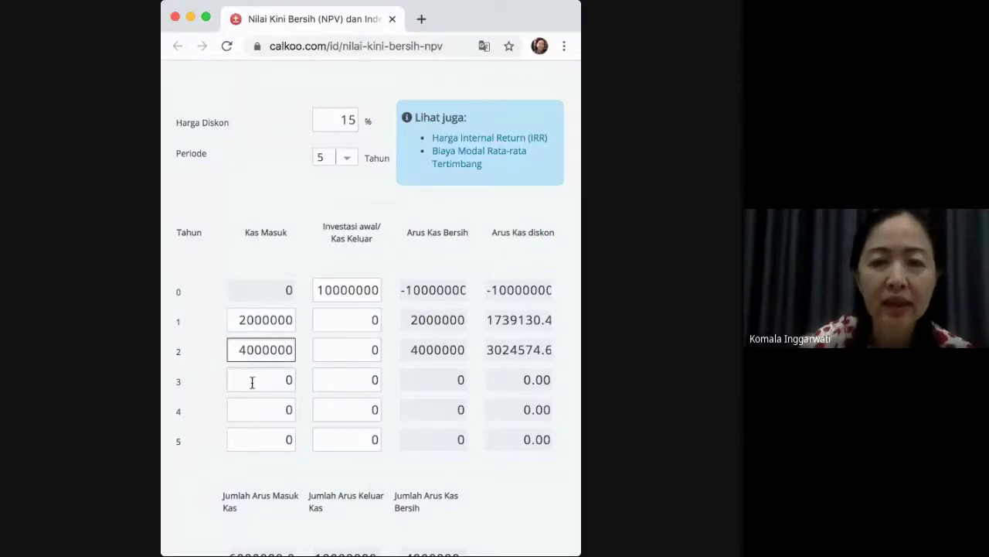
Step: Enter cash inflows (Kas Masuk) of 4500000 for year 3, 5000000 for year 4 and 6000000 for year 5
click(252, 381)
text(4500000)
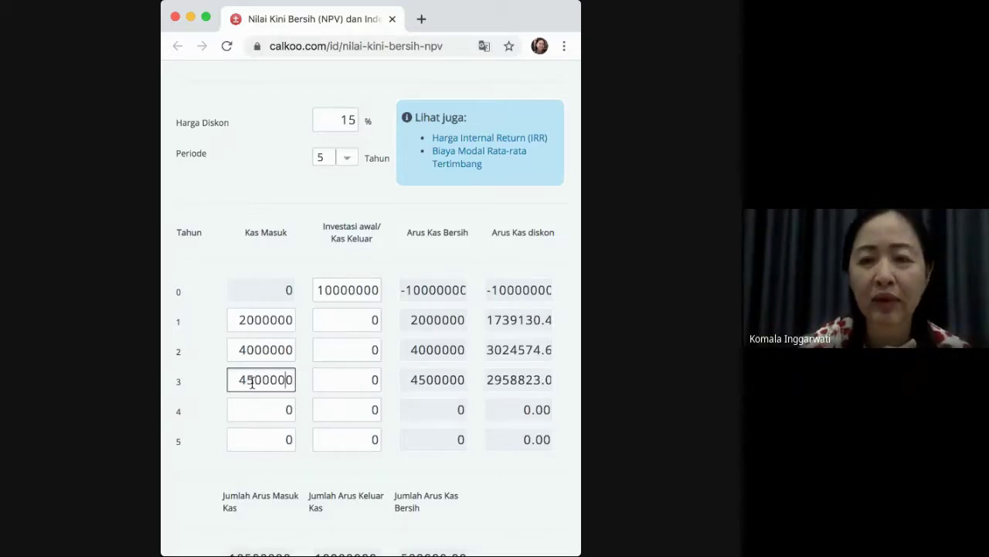
click(251, 409)
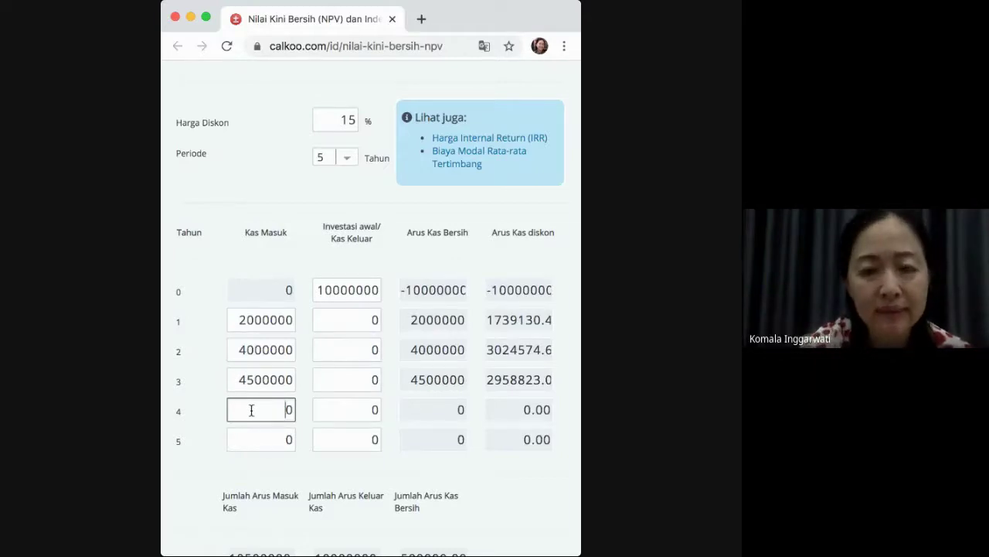
text(500)
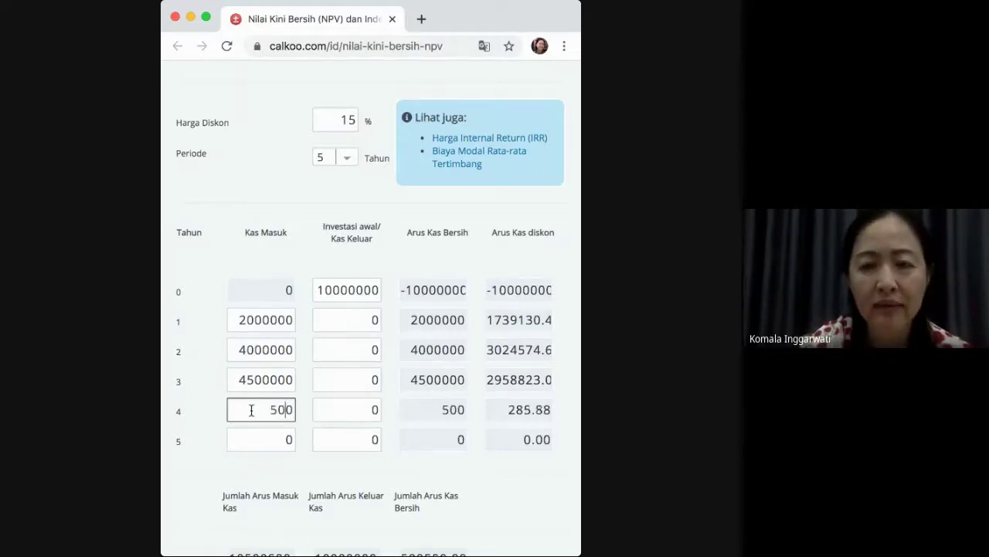
text(000)
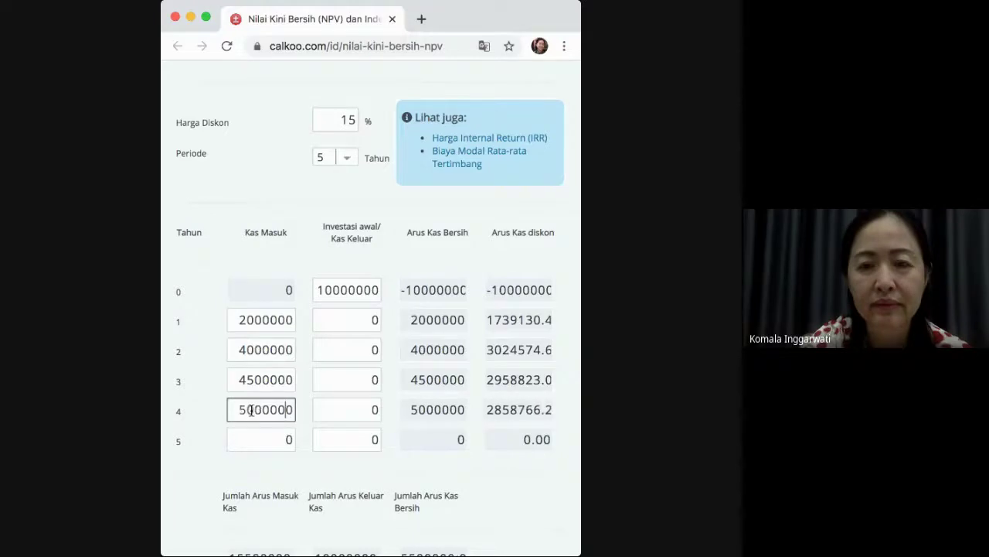
click(252, 436)
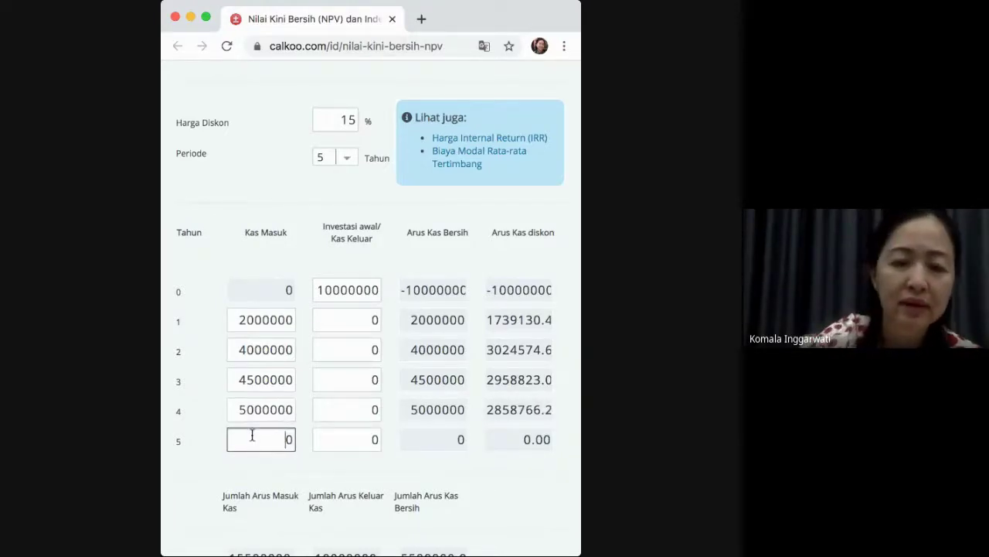
text(6000000)
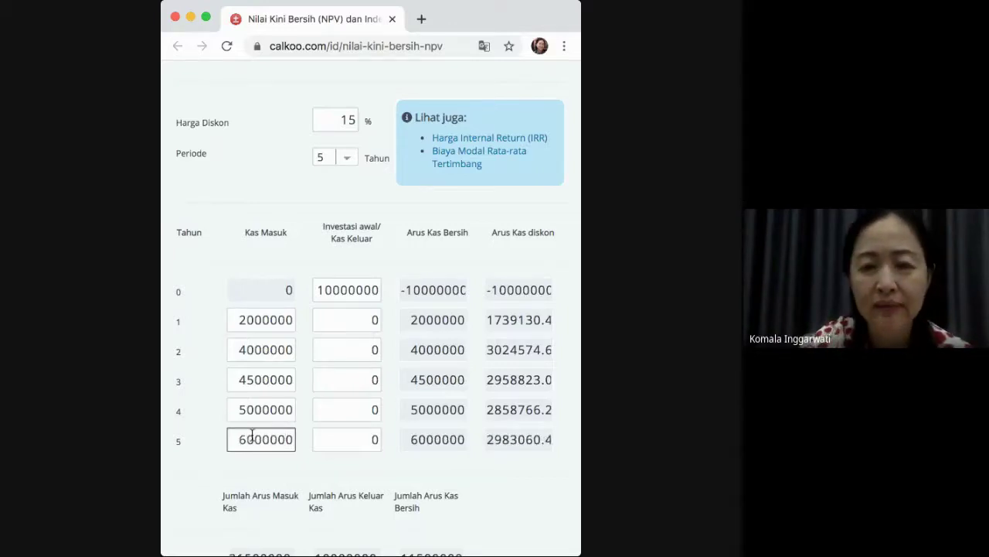
Step: Change the year 0 initial investment to 50000000 to compare its effect on the NPV
scroll(351, 458, down, 3)
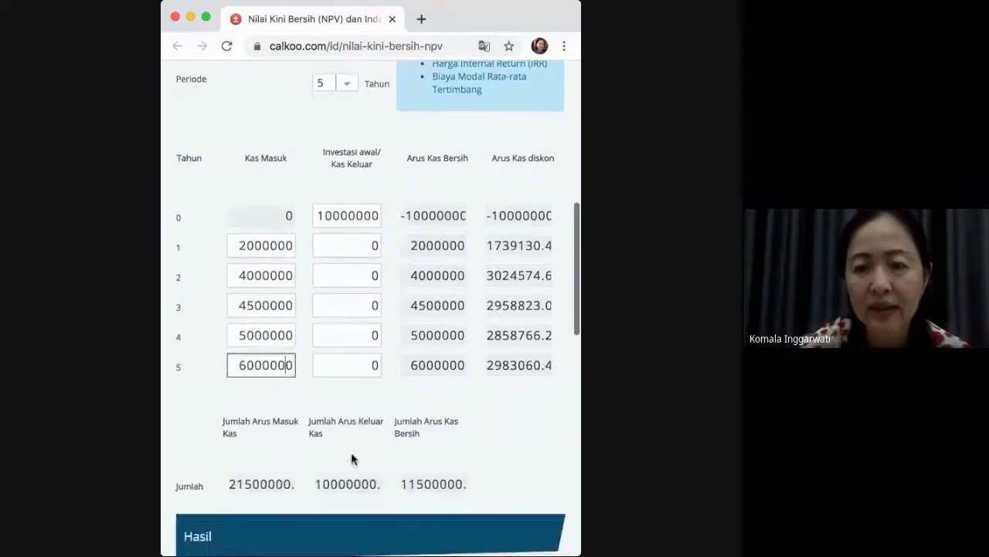
scroll(352, 458, down, 3)
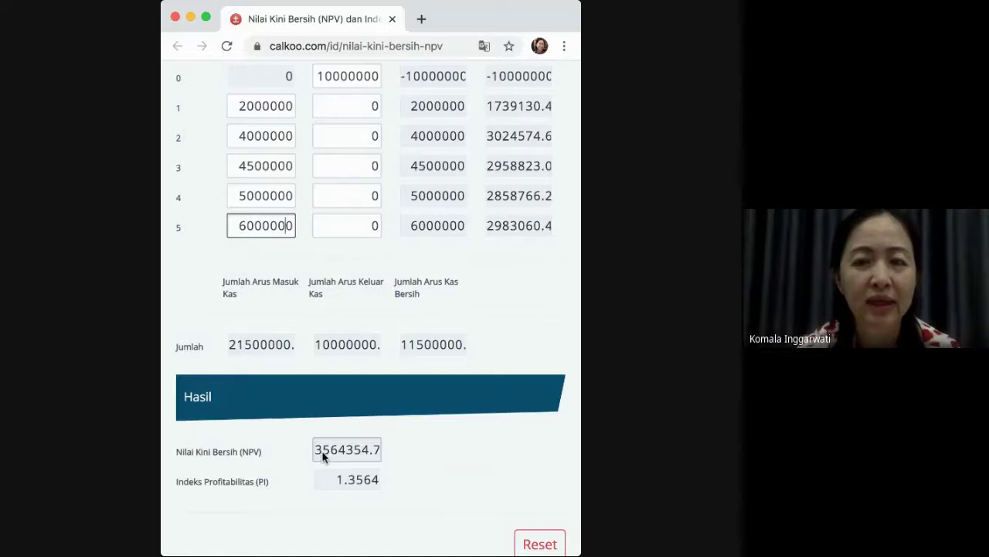
click(328, 76)
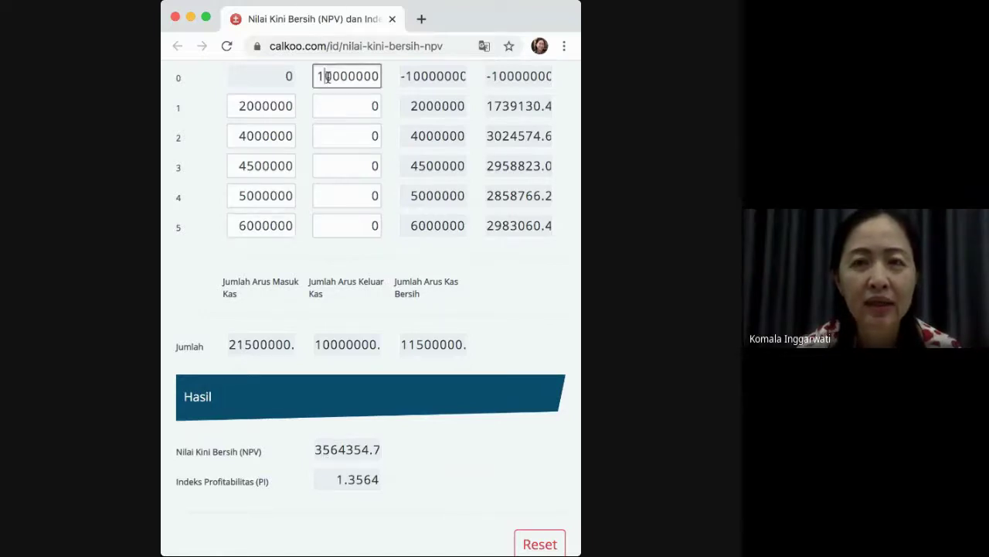
key(BackSpace)
text(5)
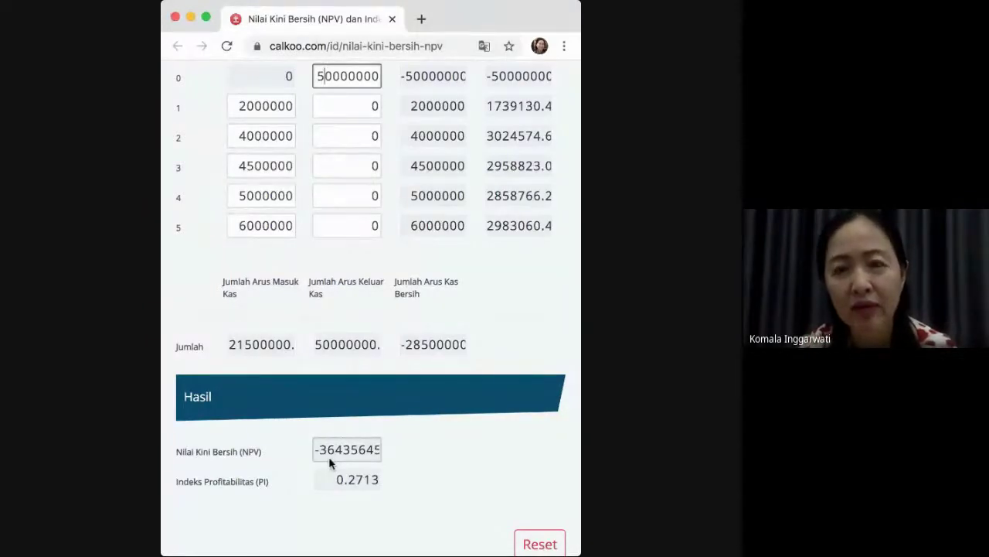
Step: Review the initial data, the discounted cash flows per year, and the resulting NPV and profitability index
scroll(330, 457, up, 1)
scroll(329, 462, up, 1)
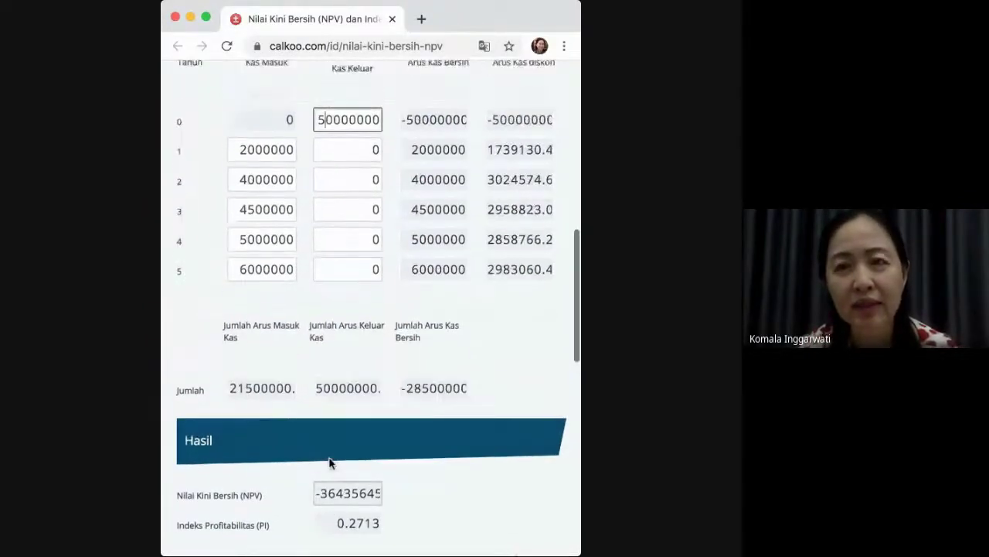
scroll(329, 462, up, 1)
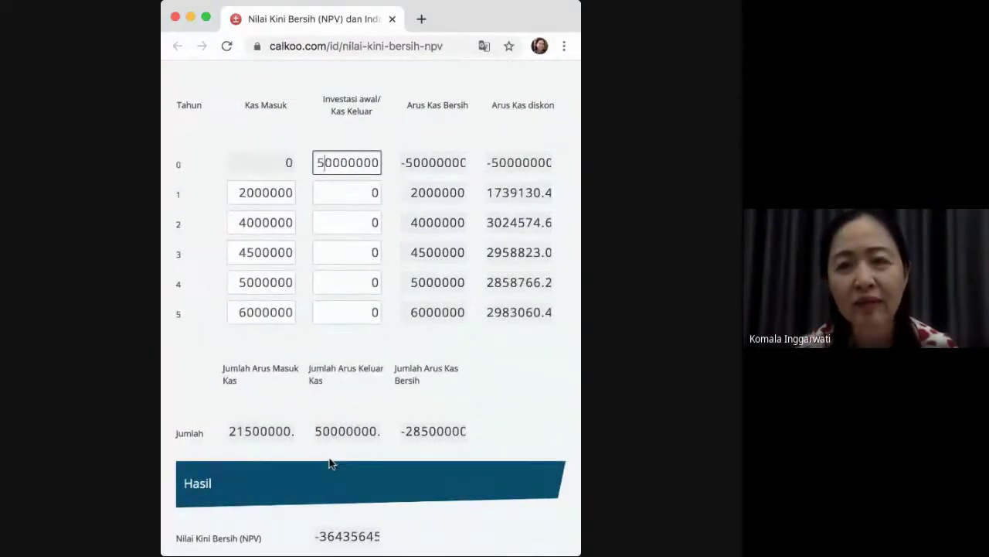
scroll(329, 461, up, 5)
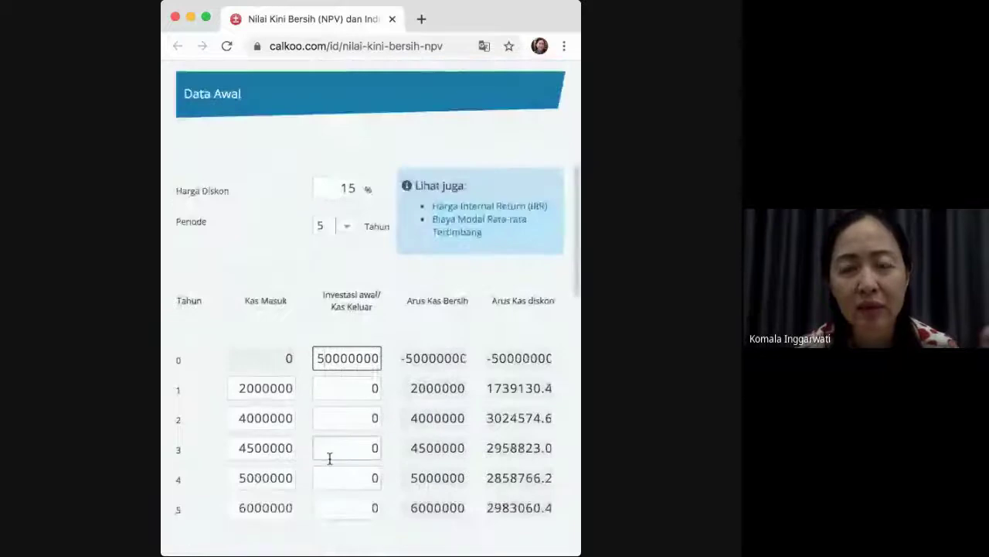
scroll(329, 458, down, 1)
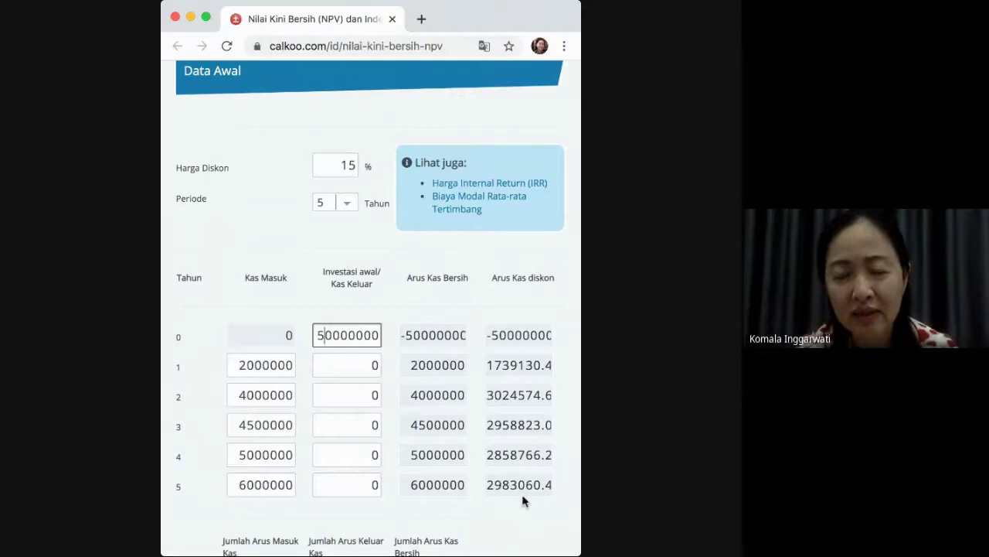
scroll(522, 501, down, 1)
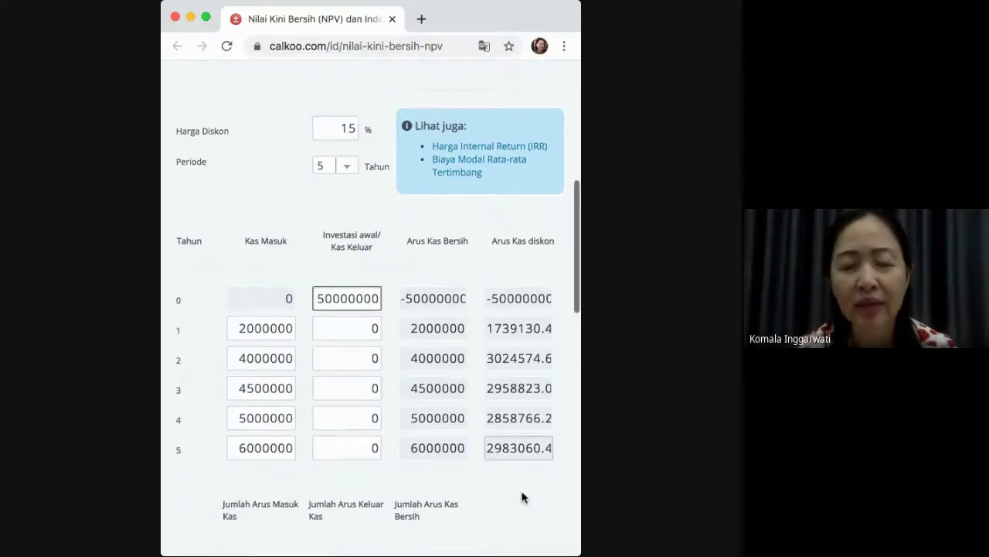
scroll(511, 490, down, 5)
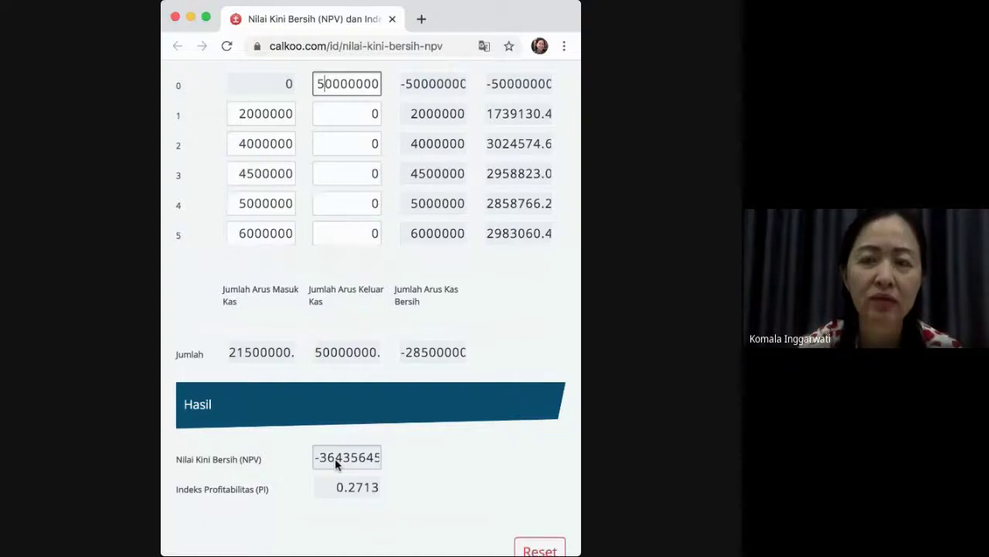
scroll(334, 458, up, 3)
scroll(335, 458, up, 1)
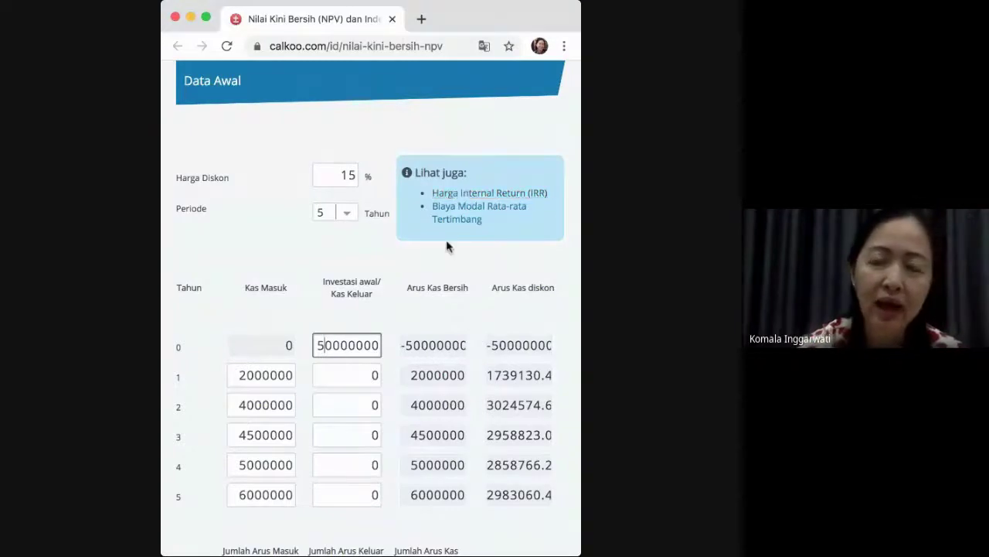
scroll(433, 238, down, 1)
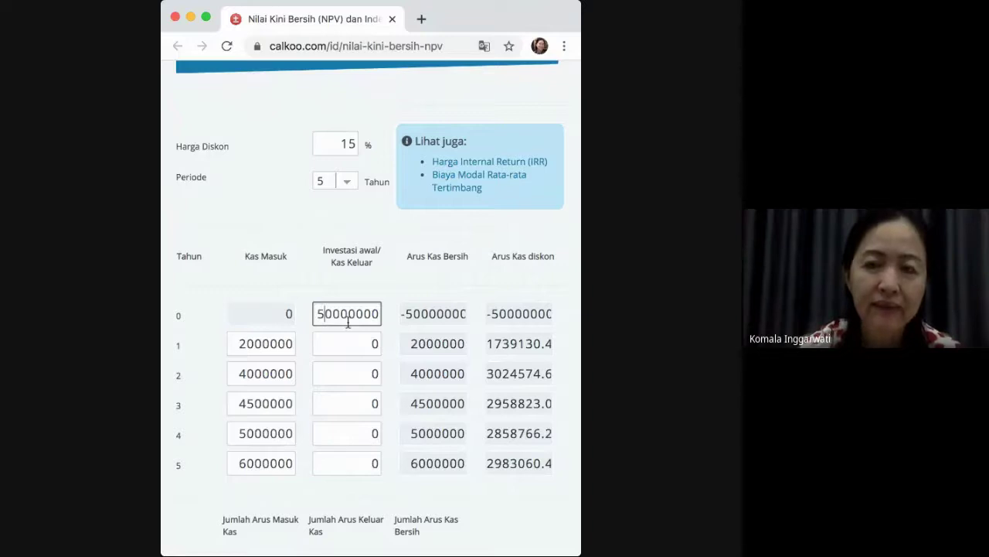
Step: Change the year 0 initial investment to 10000000 and check the resulting NPV and profitability index
scroll(348, 323, down, 2)
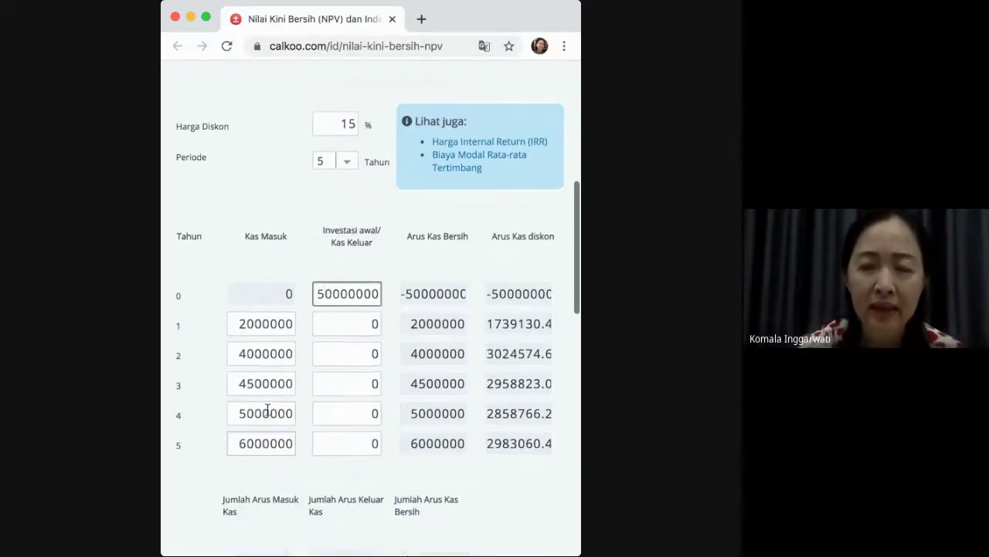
scroll(267, 410, up, 1)
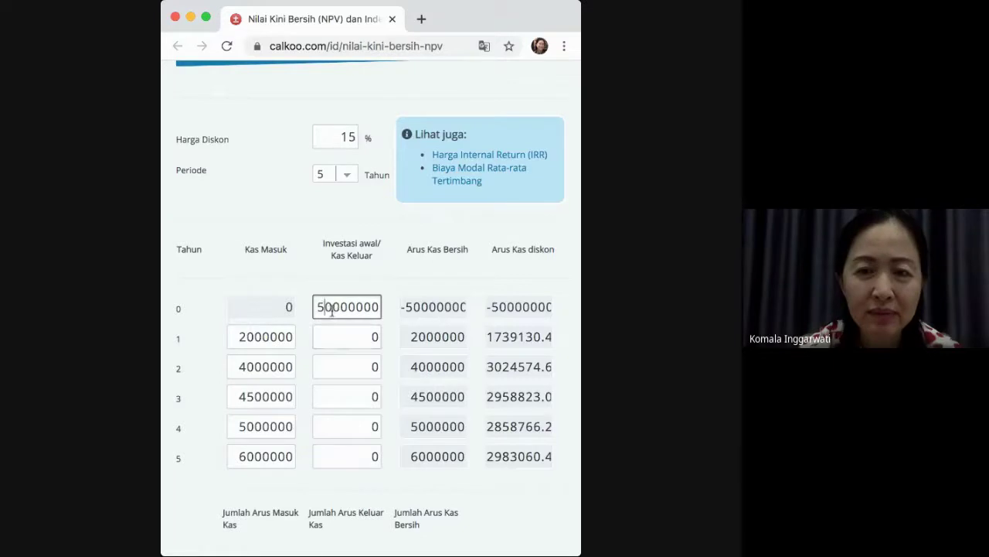
key(BackSpace)
text(1)
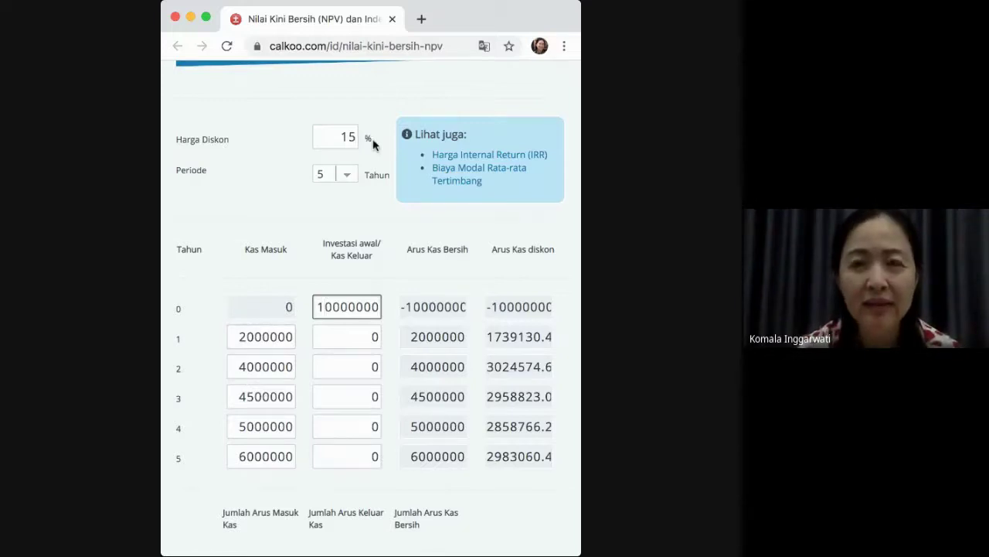
scroll(338, 345, down, 1)
scroll(358, 360, down, 4)
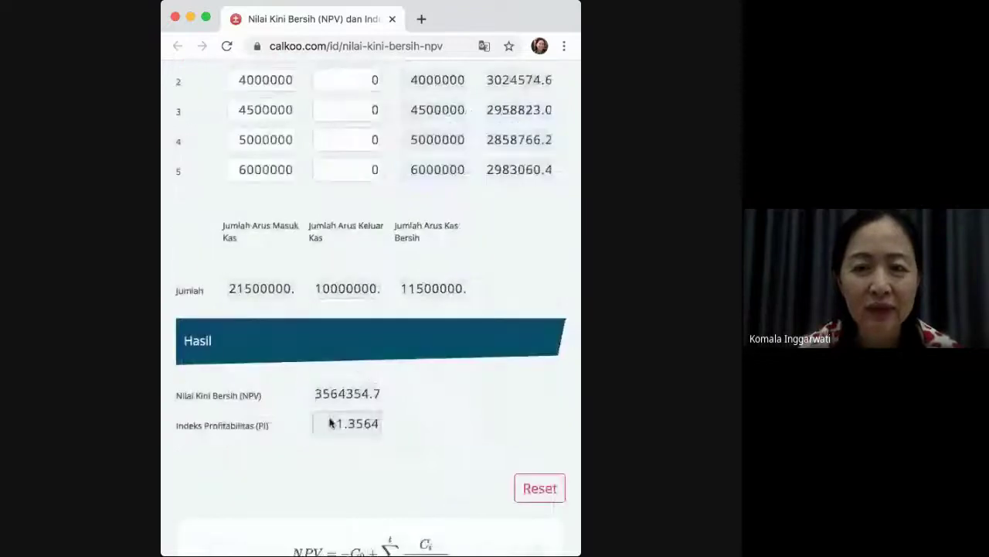
scroll(360, 381, up, 5)
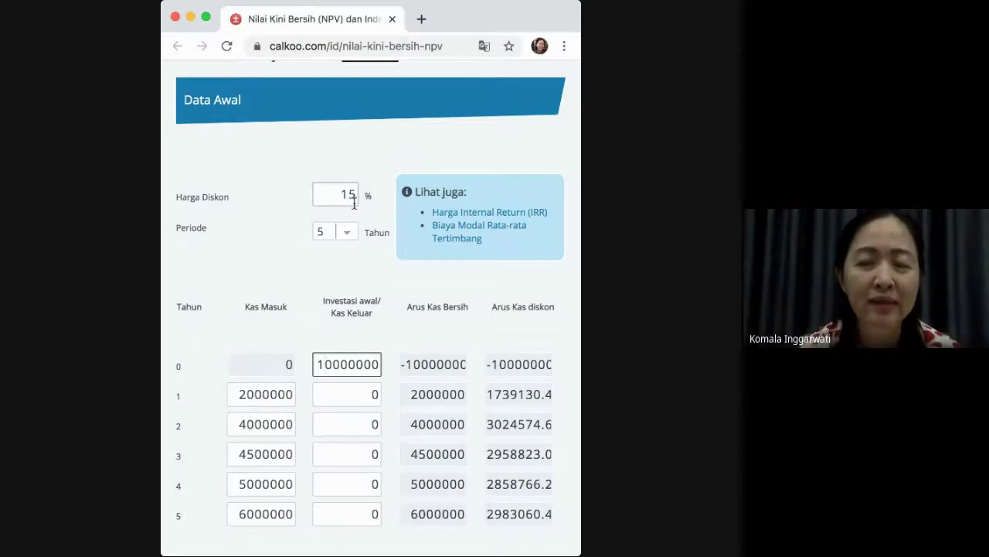
click(490, 212)
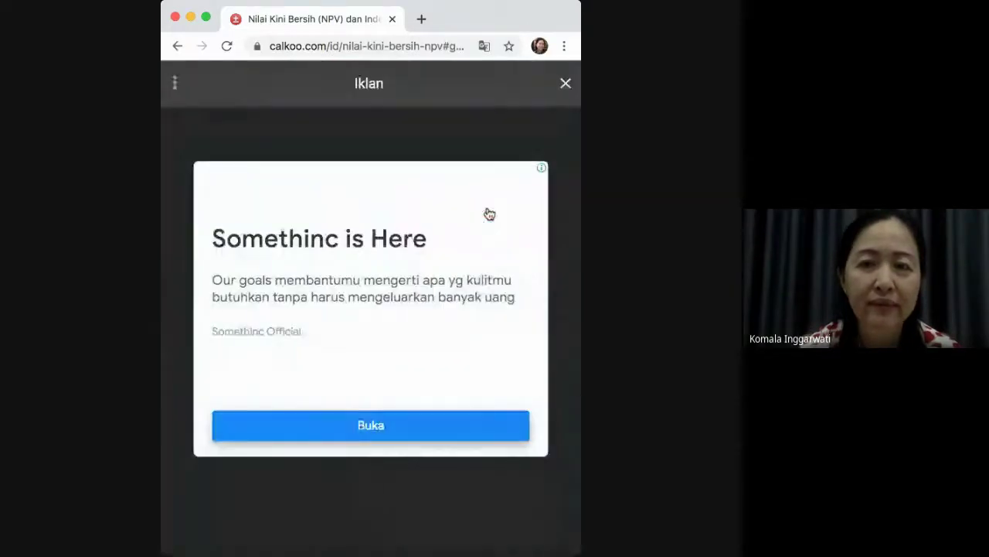
click(381, 427)
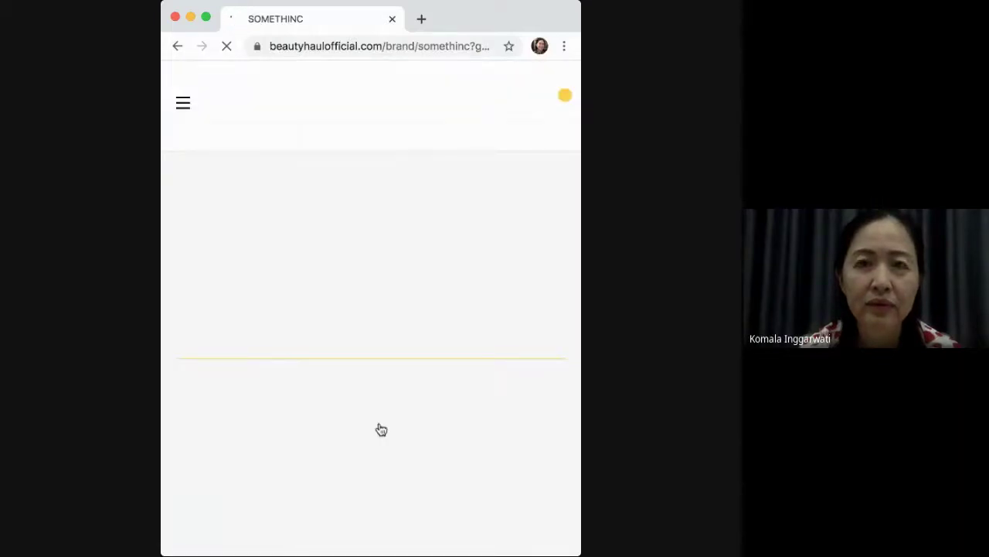
click(179, 46)
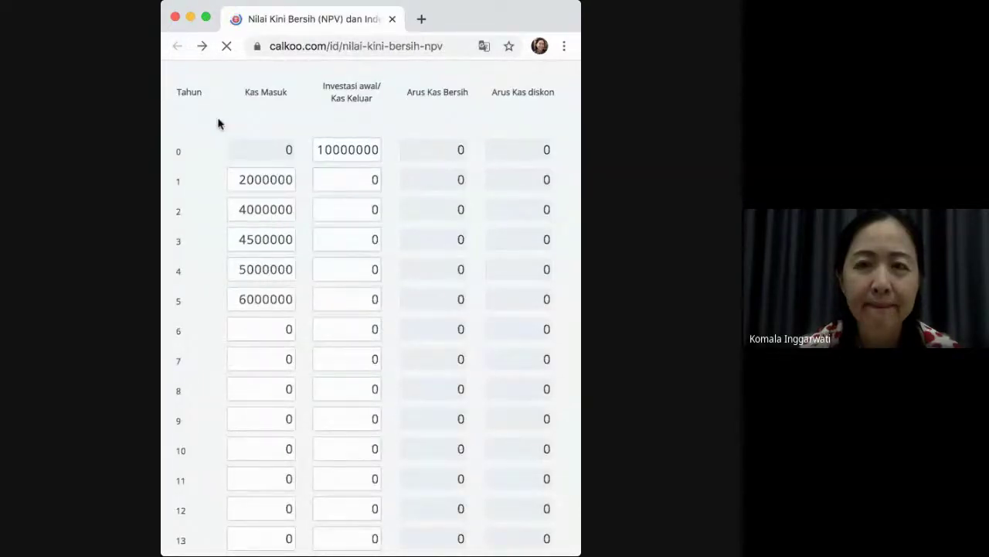
Step: Open the related Harga Internal Return (IRR) calculator and set the number of cash flows (Jumlah Arus Kas) to 5
scroll(219, 124, up, 3)
click(483, 183)
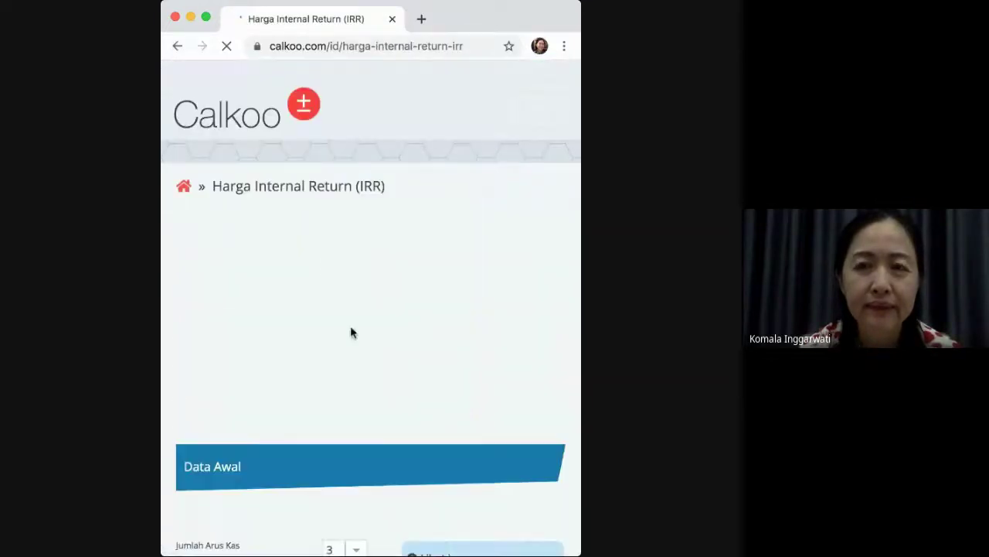
scroll(351, 330, down, 2)
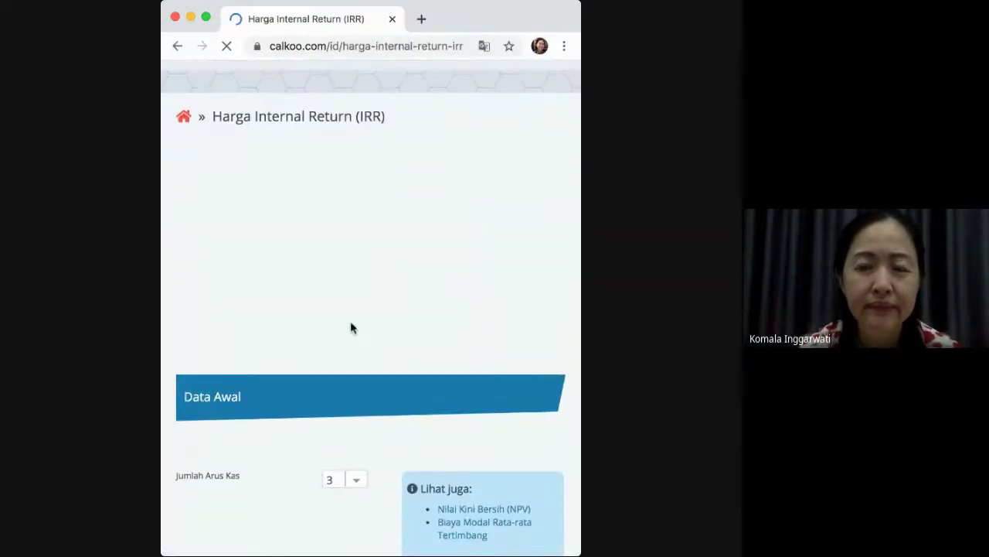
scroll(352, 310, down, 5)
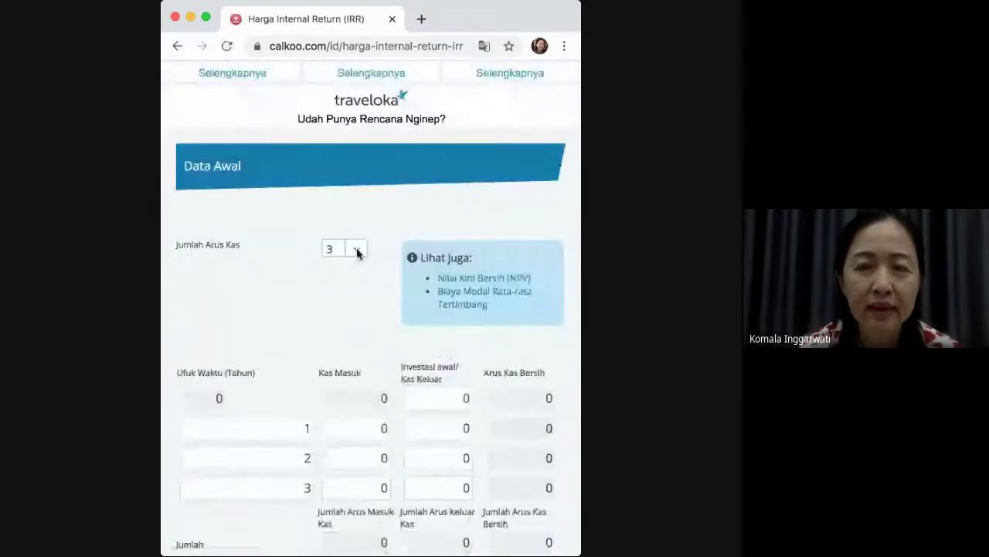
key(5)
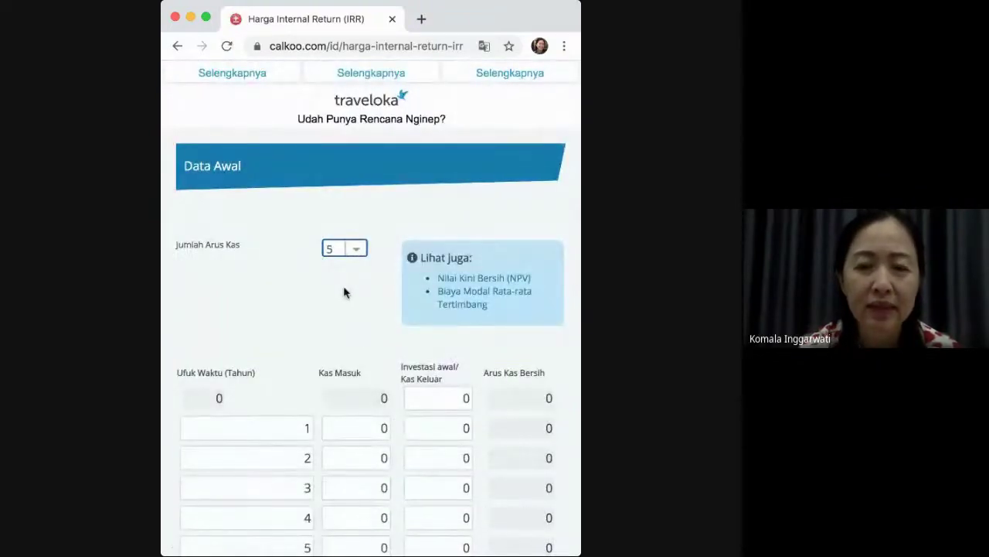
Step: Enter an initial investment (Investasi awal/Kas Keluar) of 10000000 for year 0 in the IRR cash flow table
scroll(344, 292, down, 1)
scroll(344, 292, down, 3)
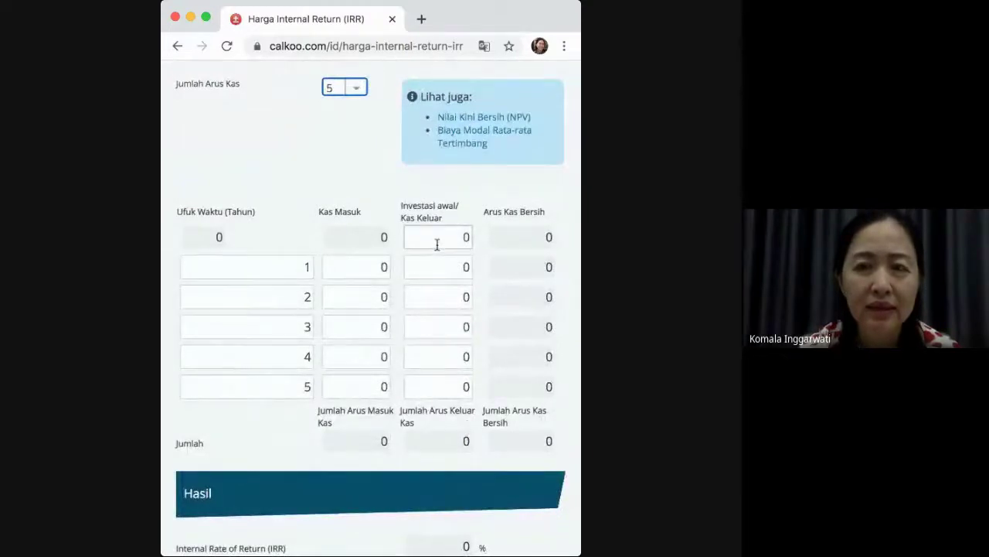
click(436, 244)
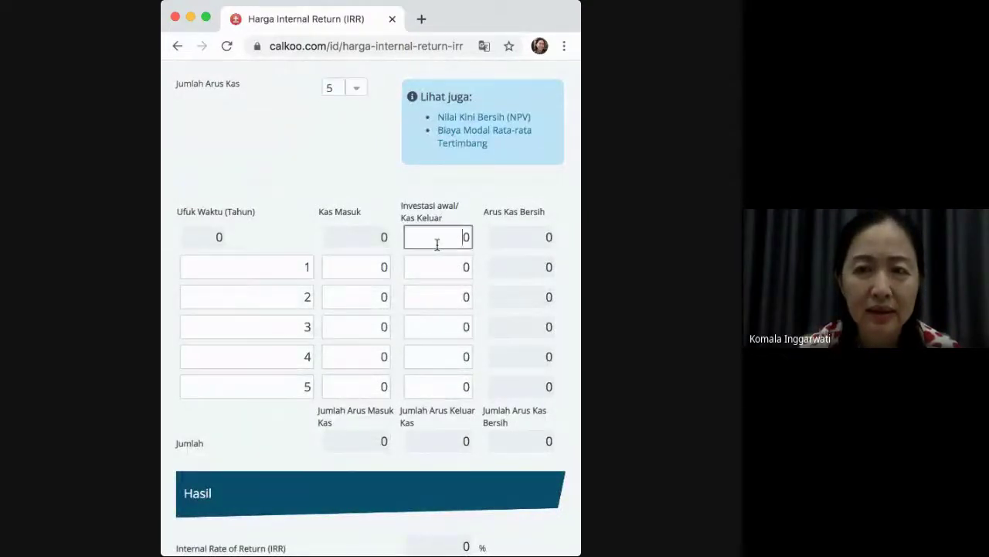
text(100)
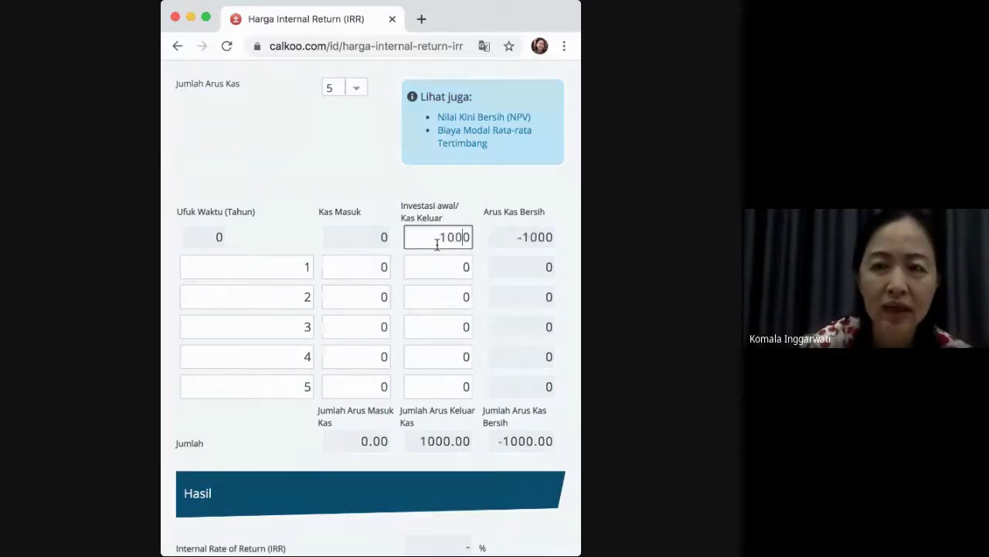
text(00000)
Step: Enter IRR cash inflows (Kas Masuk) of 2000000 for year 1 and 3000000 for year 2
click(359, 269)
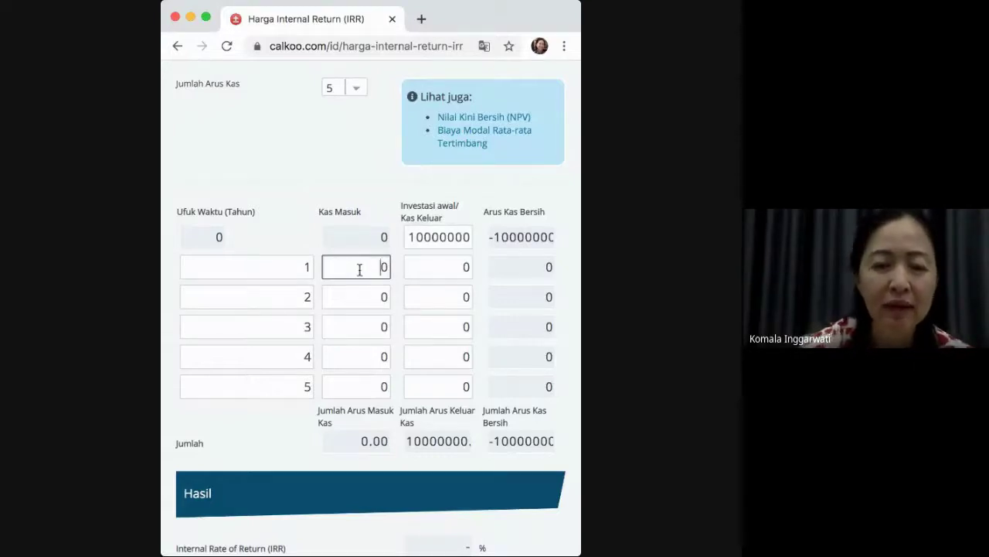
text(2000000)
click(361, 294)
text(300)
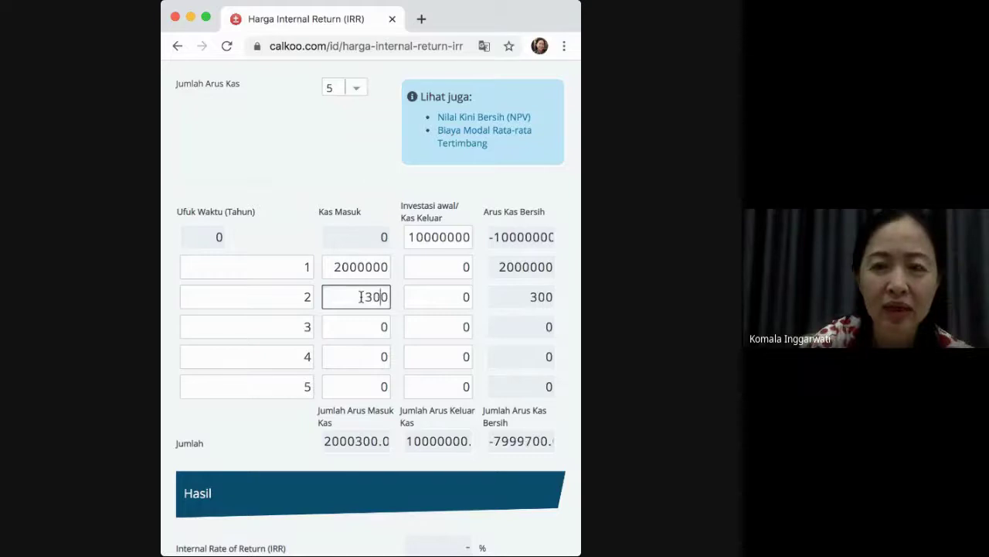
text(000)
click(345, 325)
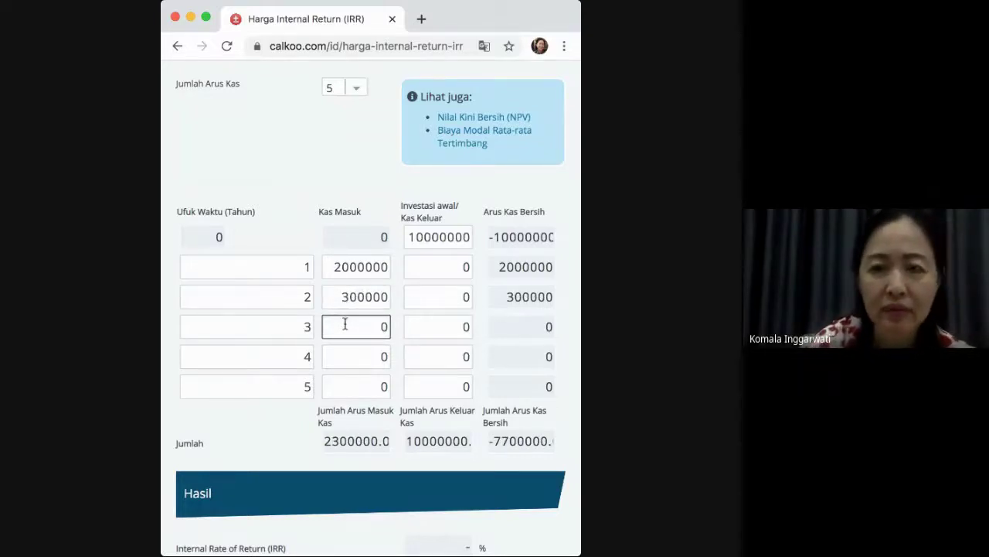
click(368, 305)
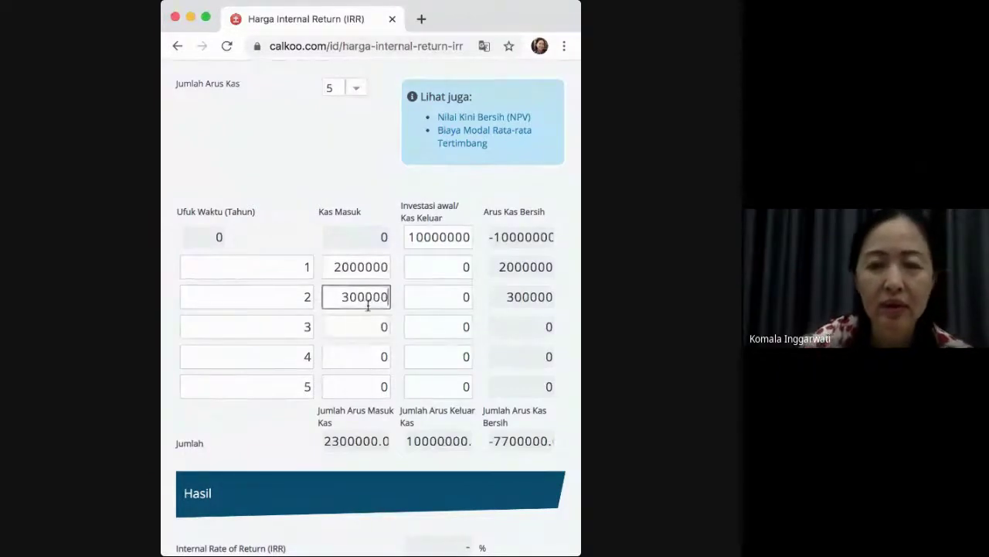
text(0)
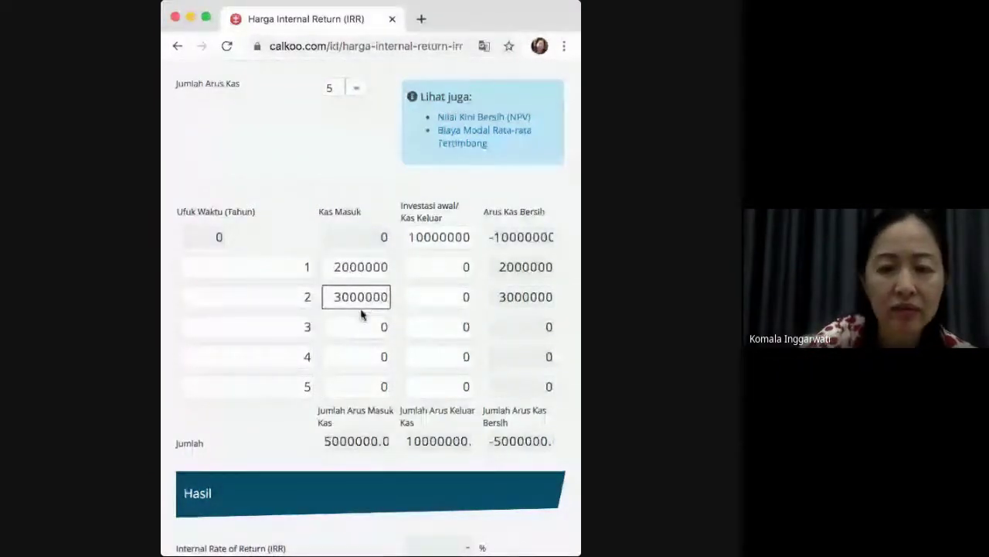
Step: Enter IRR cash inflows (Kas Masuk) of 4000000 for year 3, 5000000 for year 4 and 6000000 for year 5
click(354, 327)
text(400)
text(0000)
text(500)
text(0)
text(00)
click(356, 382)
text(60)
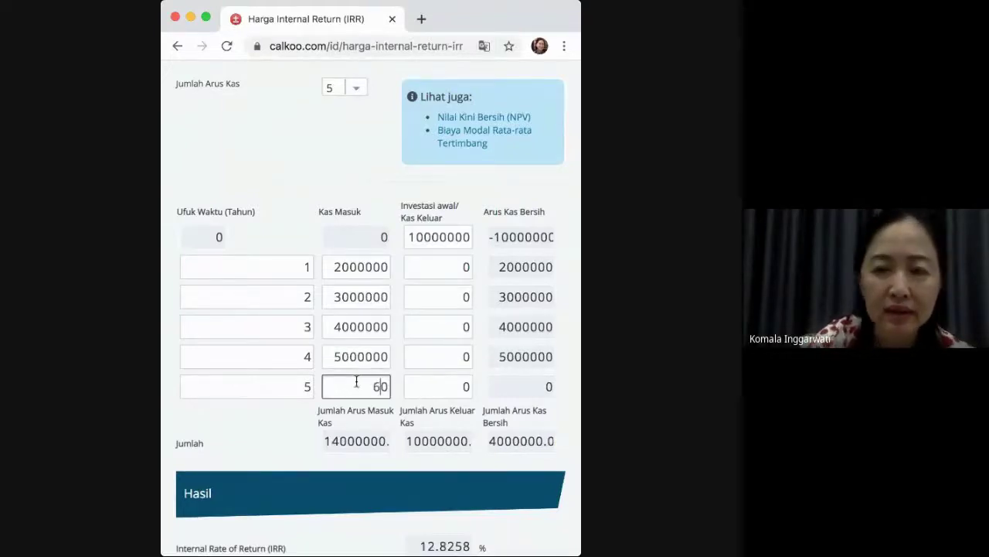
text(00)
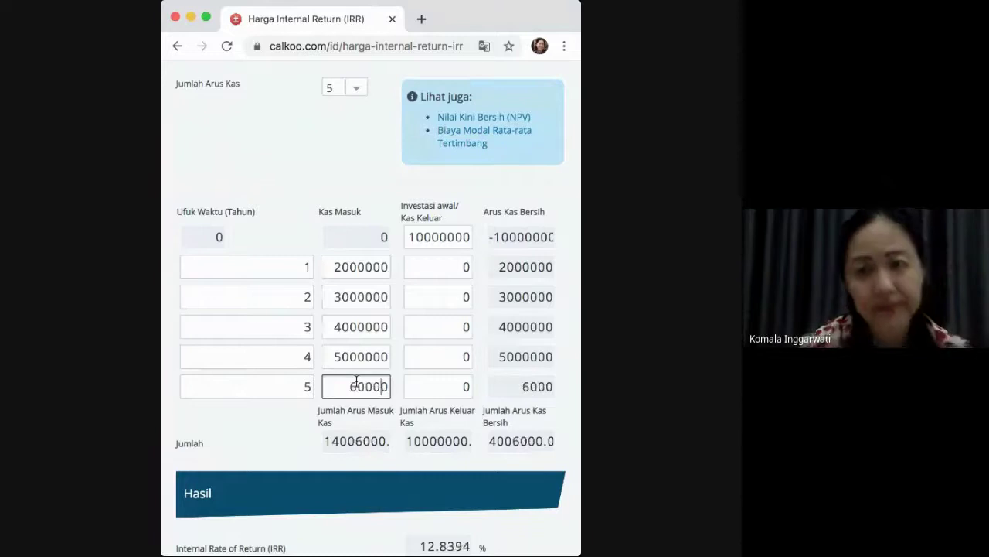
text(000)
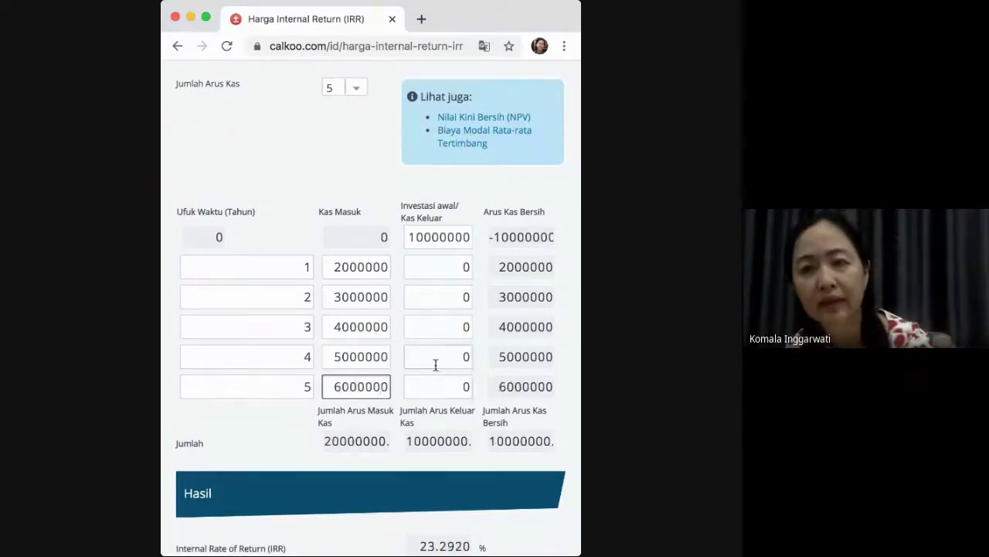
Step: Review the calculated internal rate of return together with the cash flow table and totals, and switch away from the browser
scroll(436, 364, down, 3)
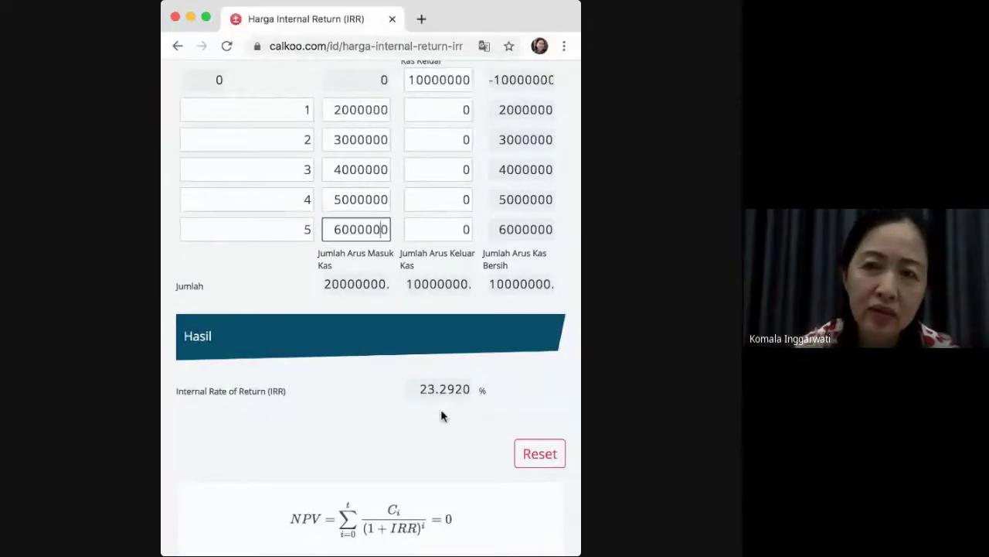
scroll(441, 416, up, 1)
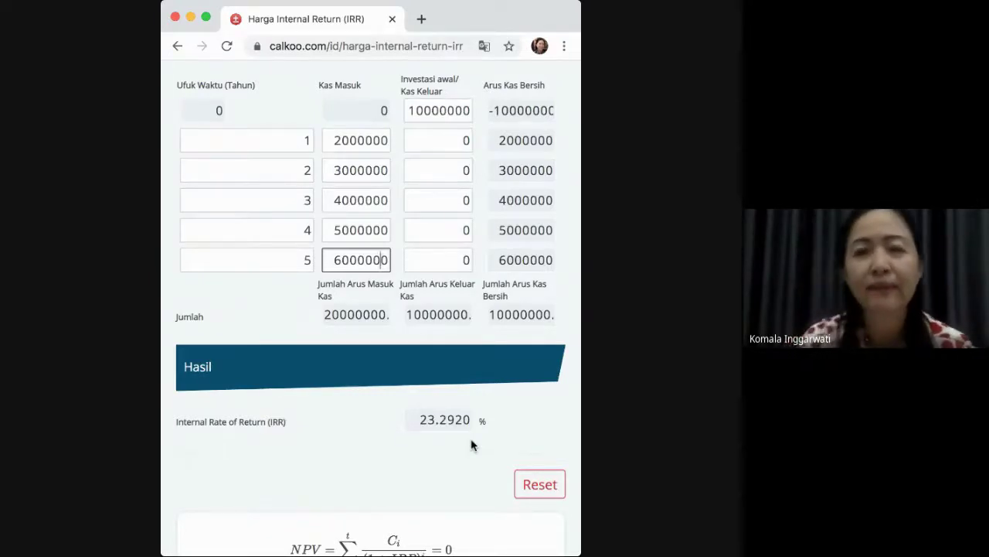
scroll(473, 423, up, 1)
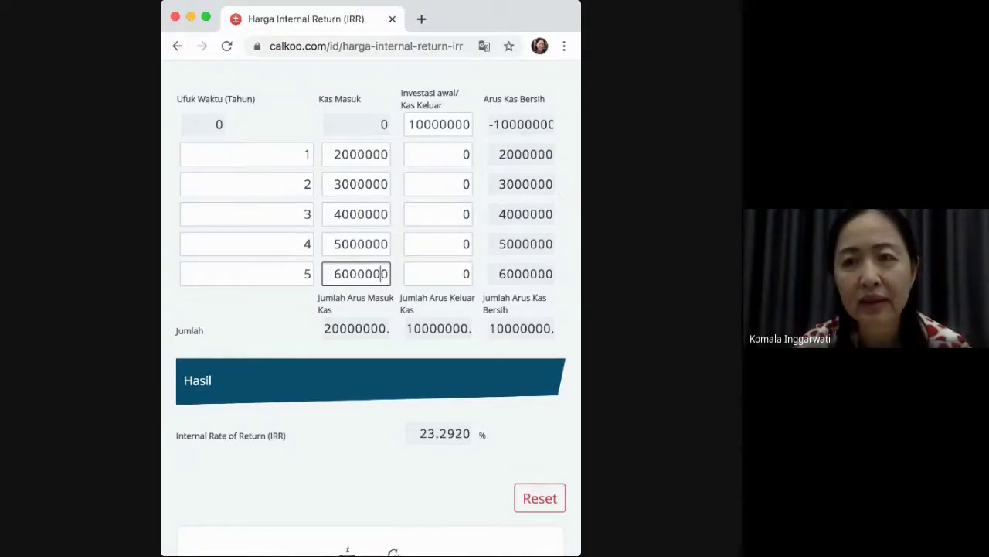
key(super+Tab)
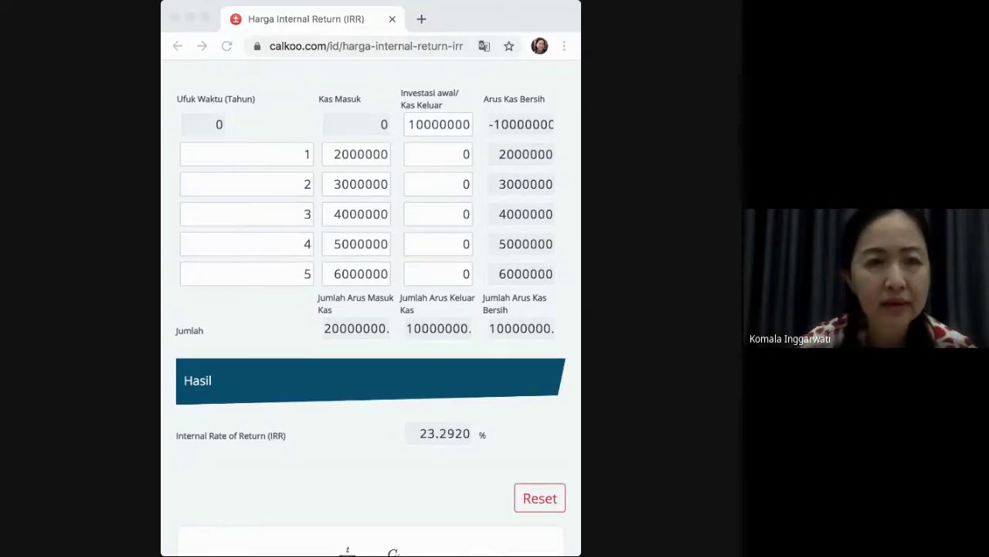